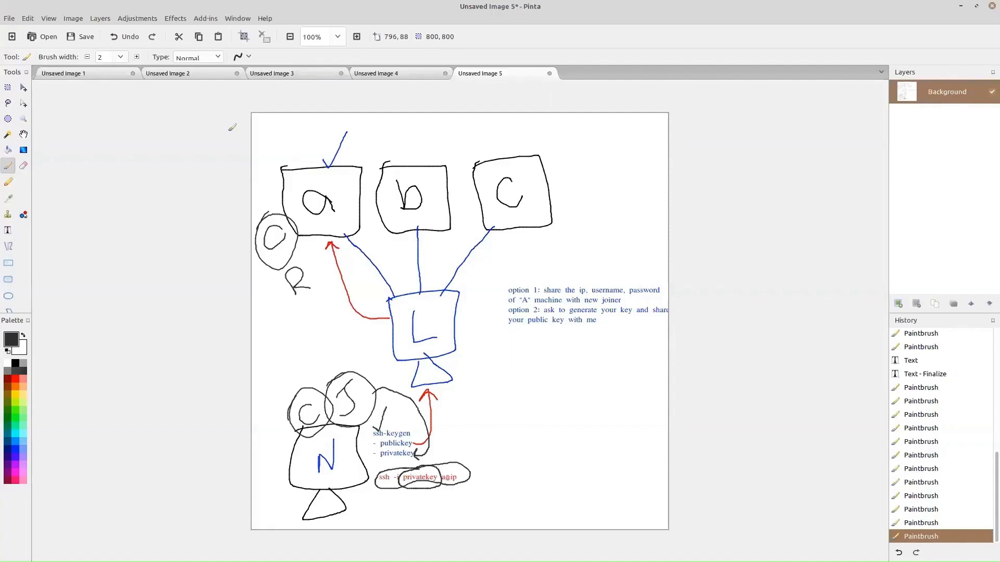
- Bring up Unsaved Image 3 and draw a curved arrow pointing at the lines inside the J box
left_click(179, 73)
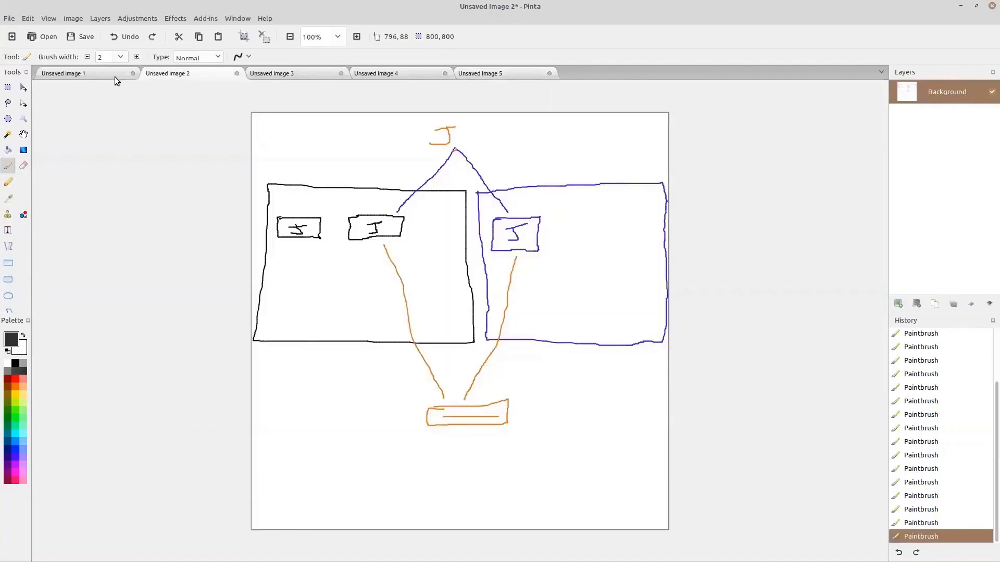
left_click(115, 80)
left_click(271, 76)
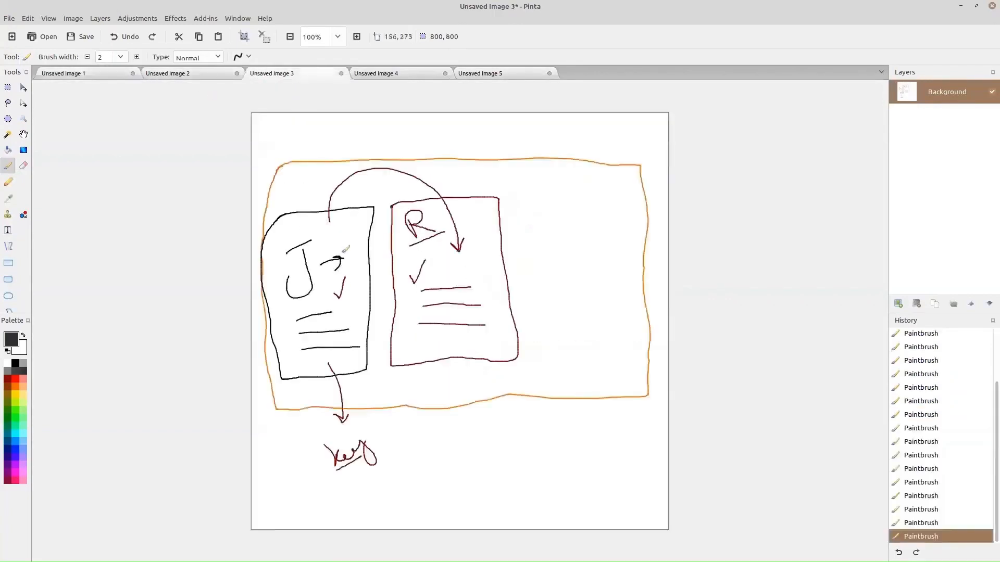
mouse_move(353, 288)
left_mouse_down()
mouse_move(360, 293)
mouse_move(348, 310)
mouse_move(367, 322)
left_mouse_up()
- Switch to the terminal, then exit the remote_host SSH session and the Jenkins container shell
left_click(960, 11)
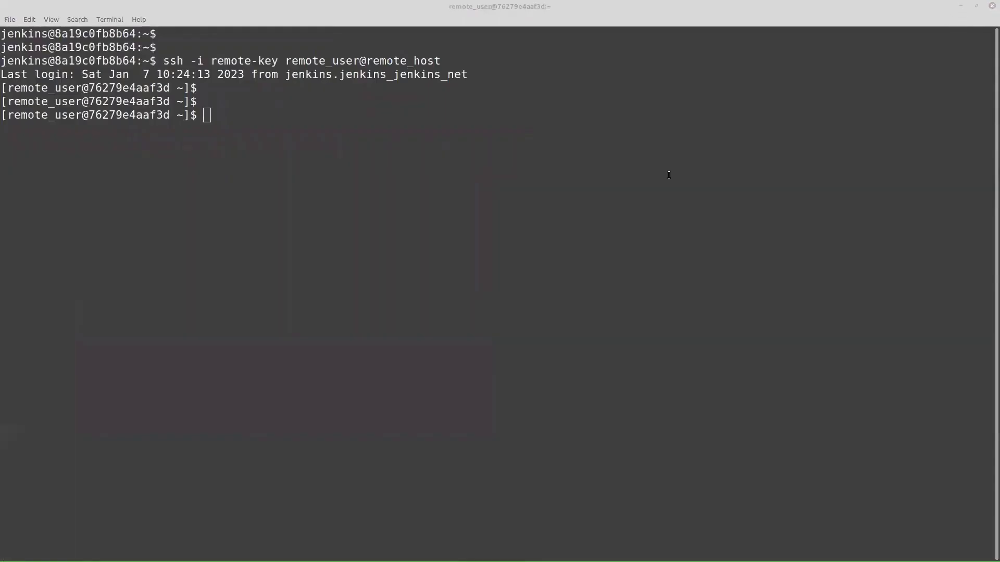
left_click(589, 214)
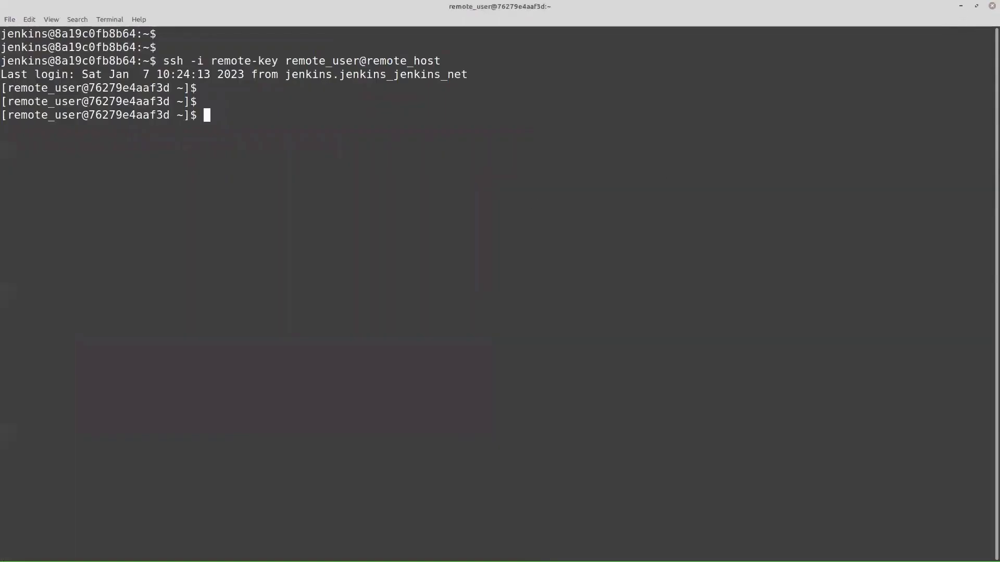
type("exit")
key("Return")
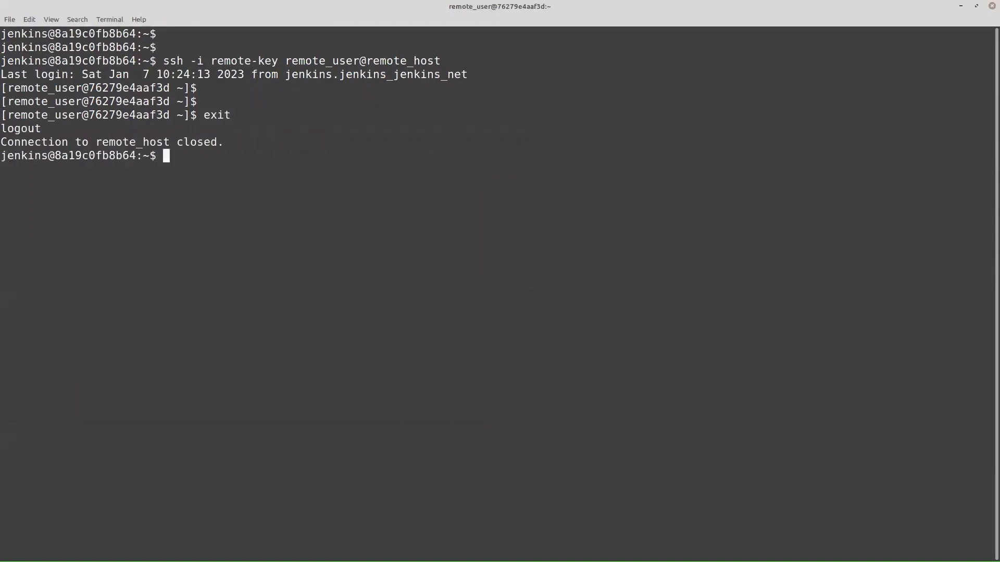
type("exit")
key("Return")
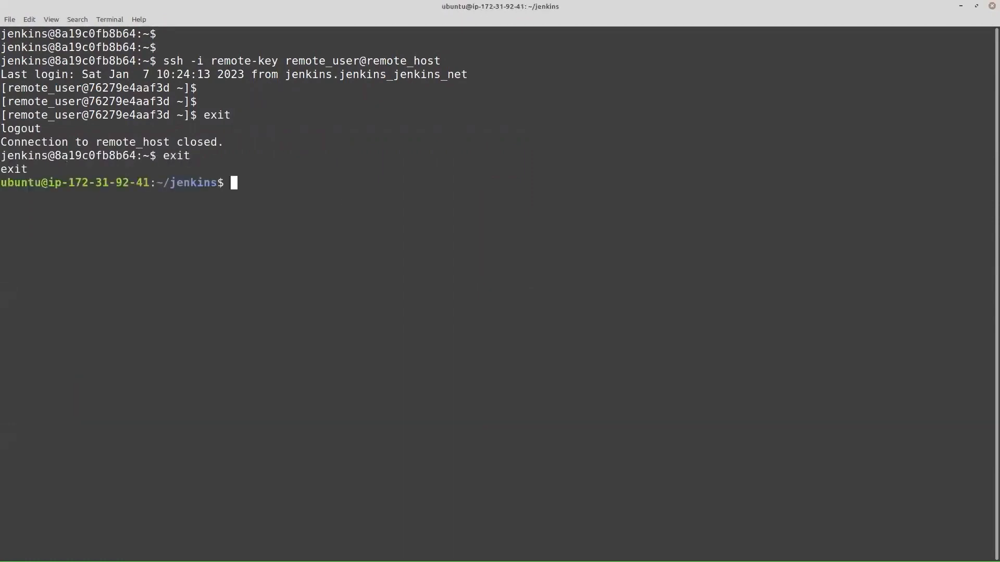
- Switch to Firefox and sign in to the Jenkins dashboard with the username and account password, without saving the login
key("alt+Tab")
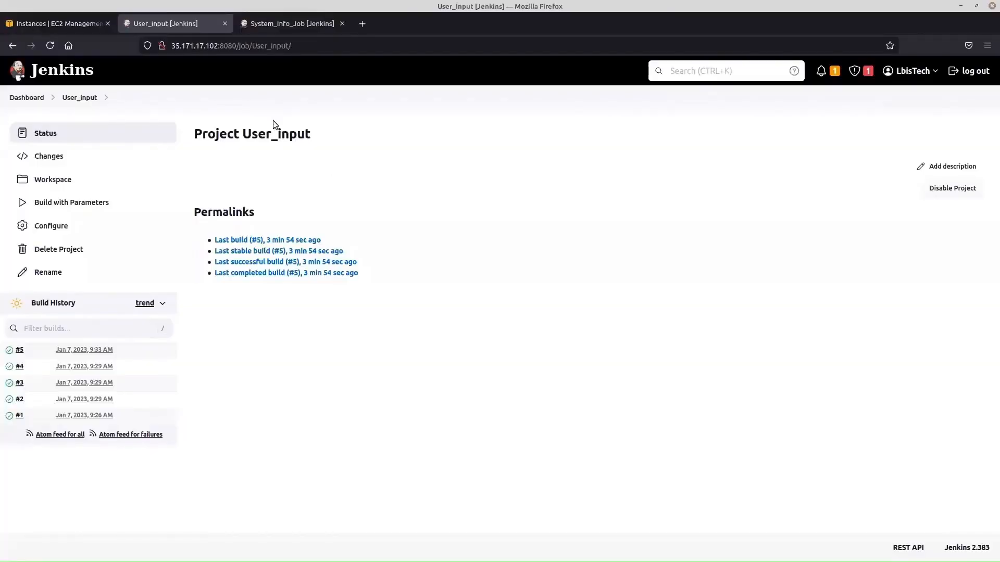
left_click(28, 100)
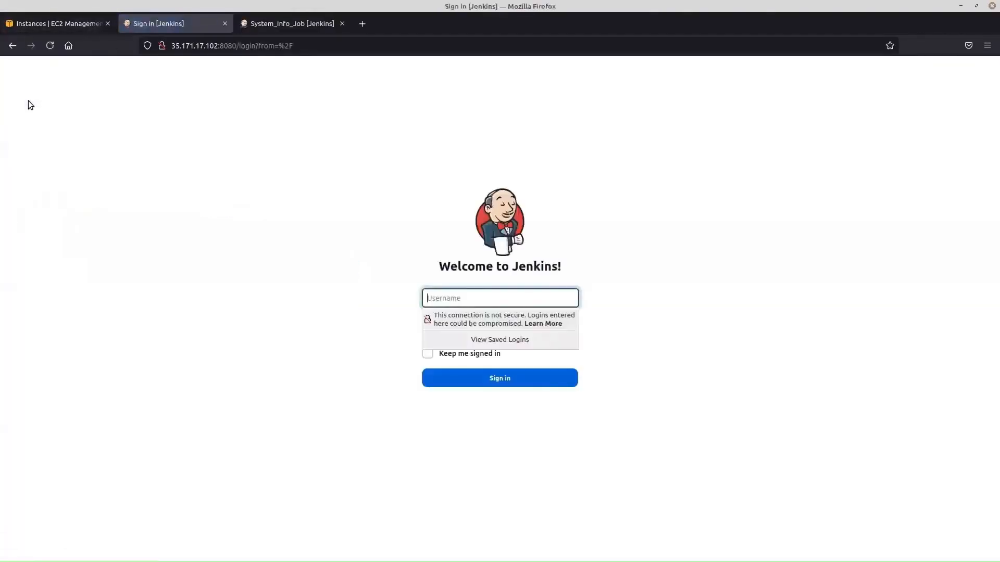
type("usman")
key("Tab")
type("••••••••")
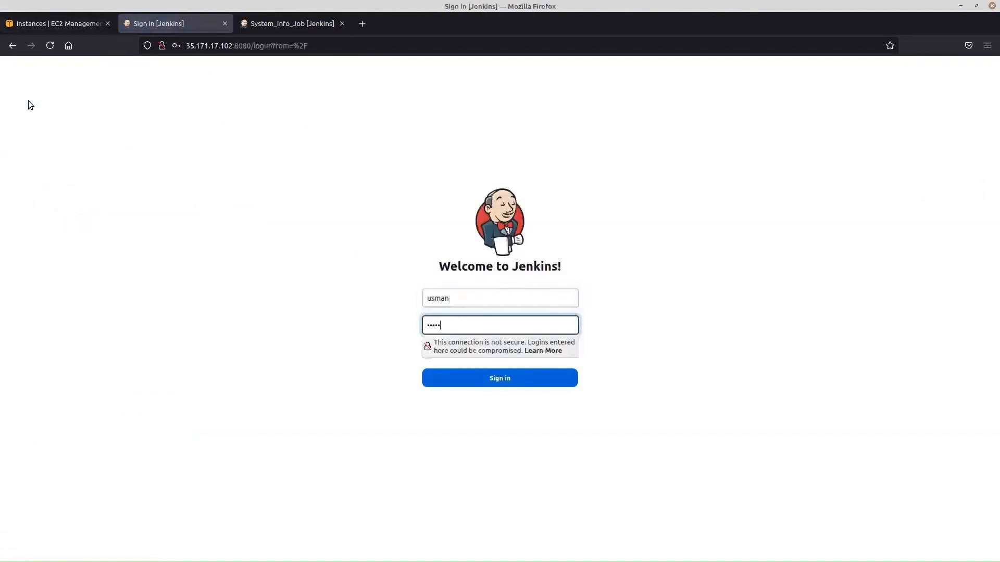
key("Tab")
key("Return")
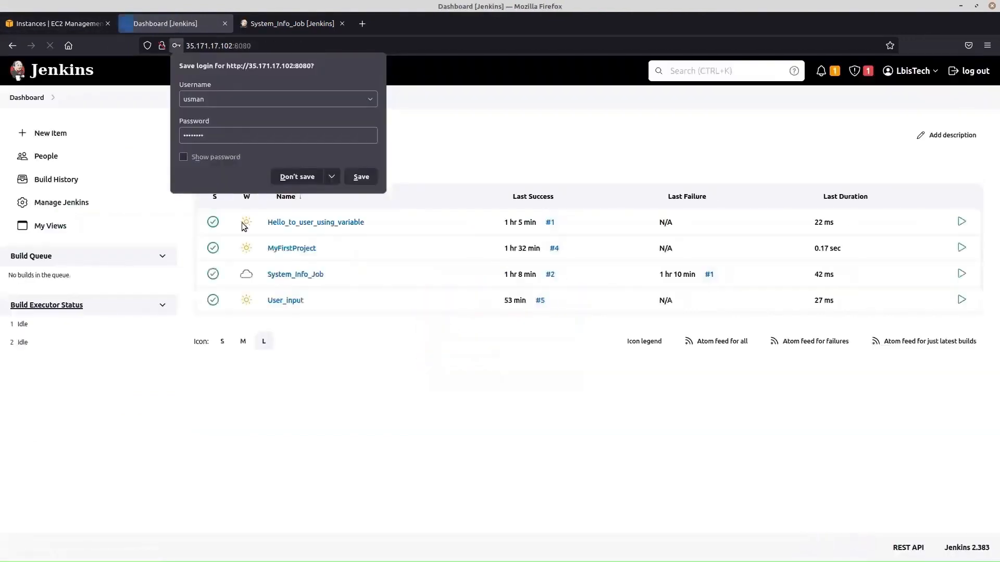
left_click(284, 177)
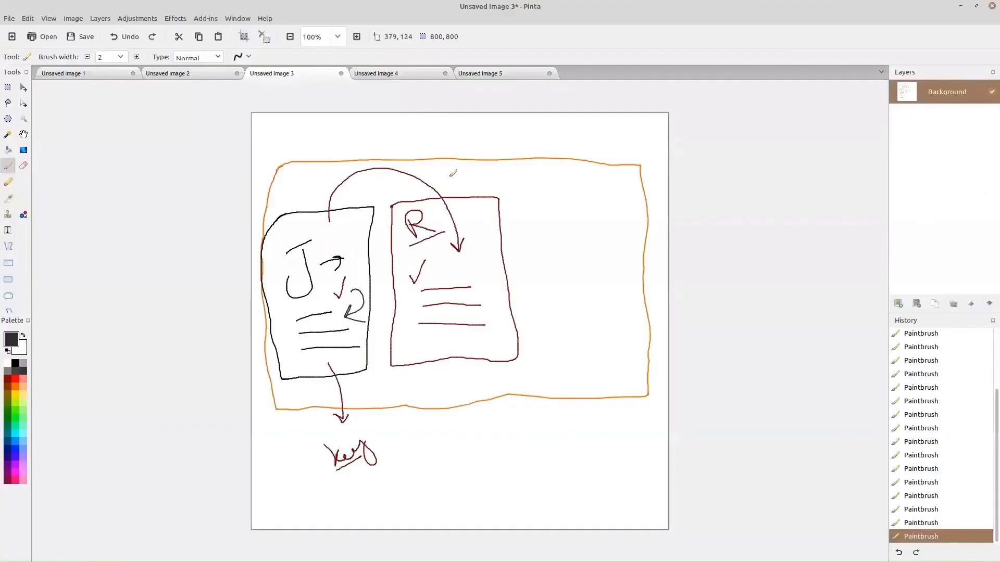
- Write a C above both the R box and the J box in Pinta's Unsaved Image 3, and view the EC2 instances page in Firefox
mouse_move(455, 179)
left_mouse_down()
mouse_move(442, 185)
mouse_move(457, 186)
left_mouse_up()
left_click_drag(318, 194, 320, 206)
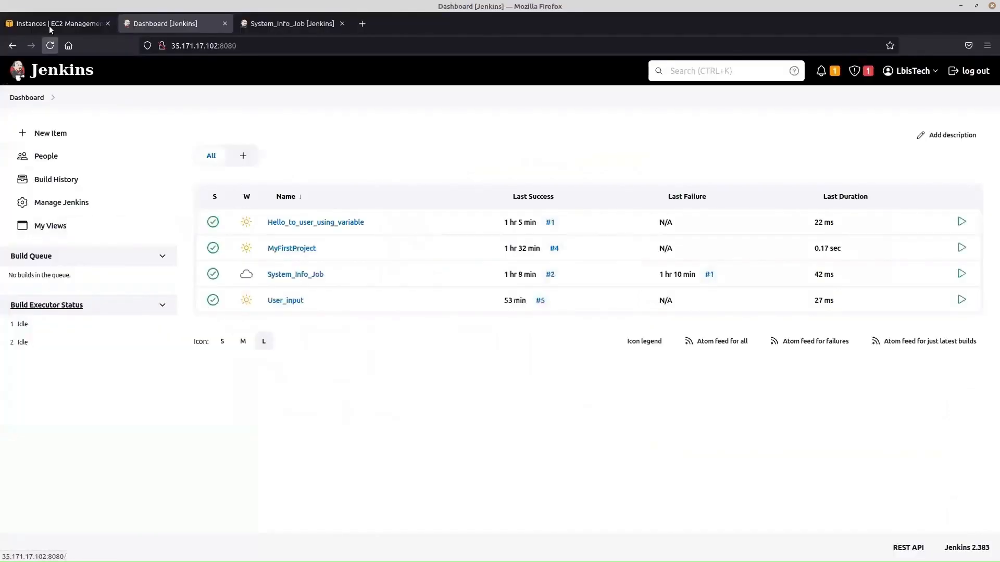
left_click(57, 24)
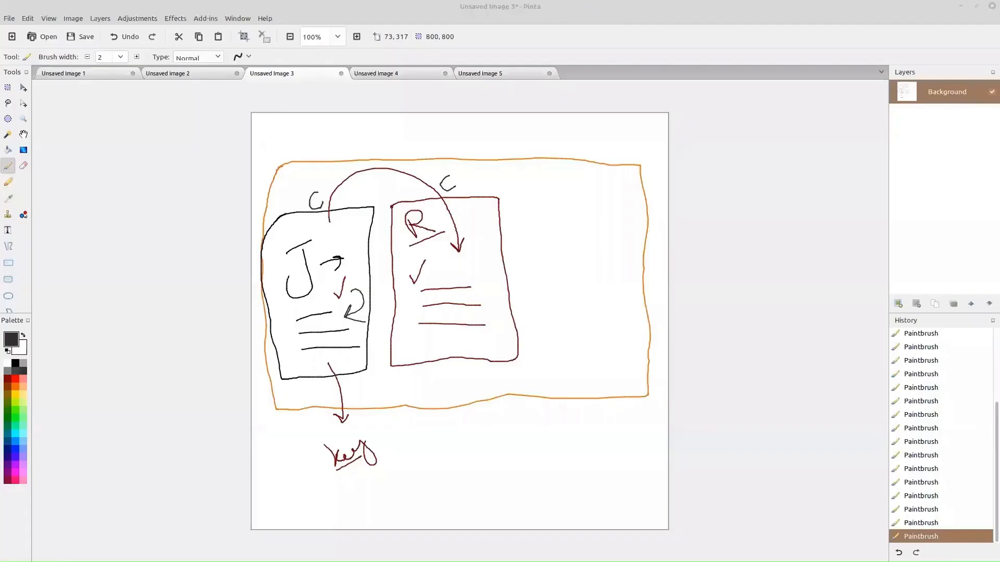
- Create a new 800 x 800 pixel image with a white background in Pinta
left_click(11, 18)
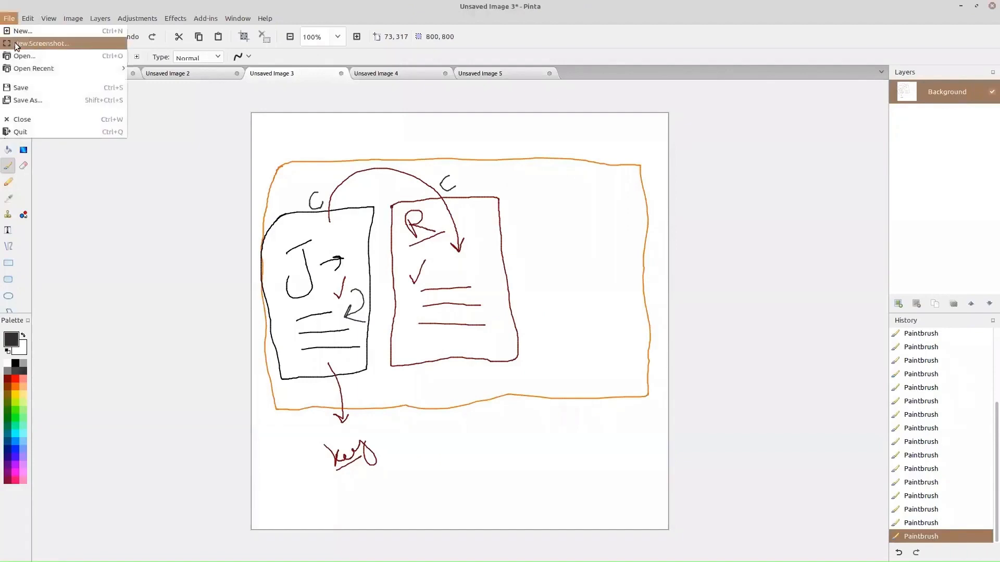
left_click(18, 31)
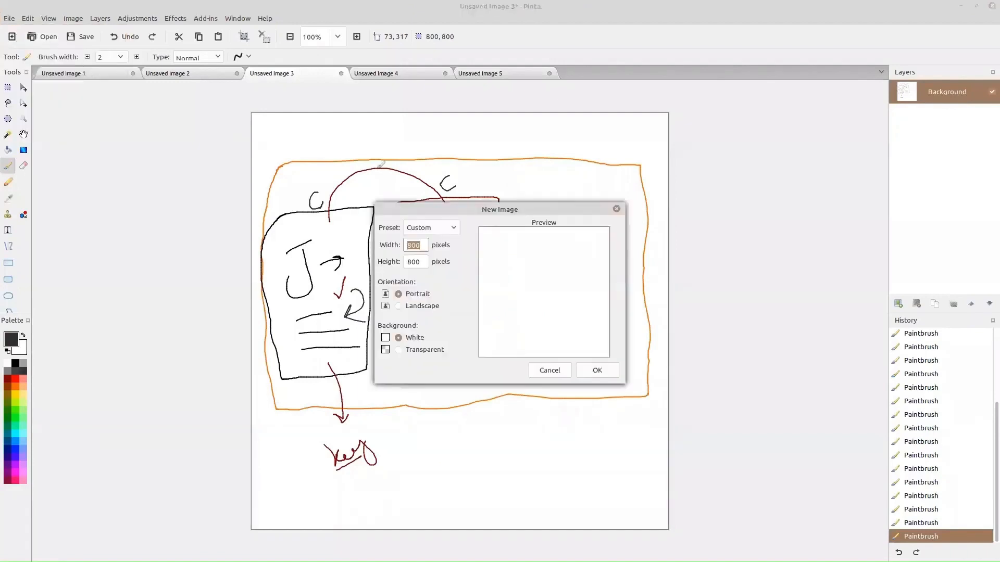
left_click(590, 371)
- Draw three boxes labelled J, R and R2, with arrows leading from J to R and from J to R2
mouse_move(284, 219)
left_mouse_down()
mouse_move(294, 216)
mouse_move(346, 281)
mouse_move(279, 234)
mouse_move(292, 211)
left_mouse_up()
mouse_move(316, 243)
left_mouse_down()
mouse_move(311, 278)
mouse_move(327, 230)
left_mouse_up()
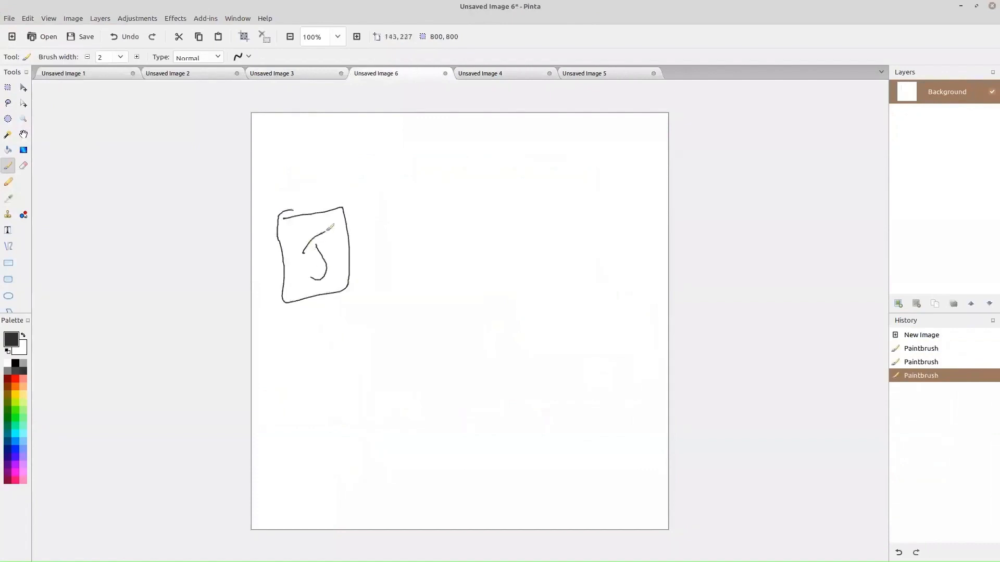
mouse_move(428, 203)
left_mouse_down()
mouse_move(448, 291)
mouse_move(420, 216)
mouse_move(443, 198)
mouse_move(445, 249)
mouse_move(467, 250)
left_mouse_up()
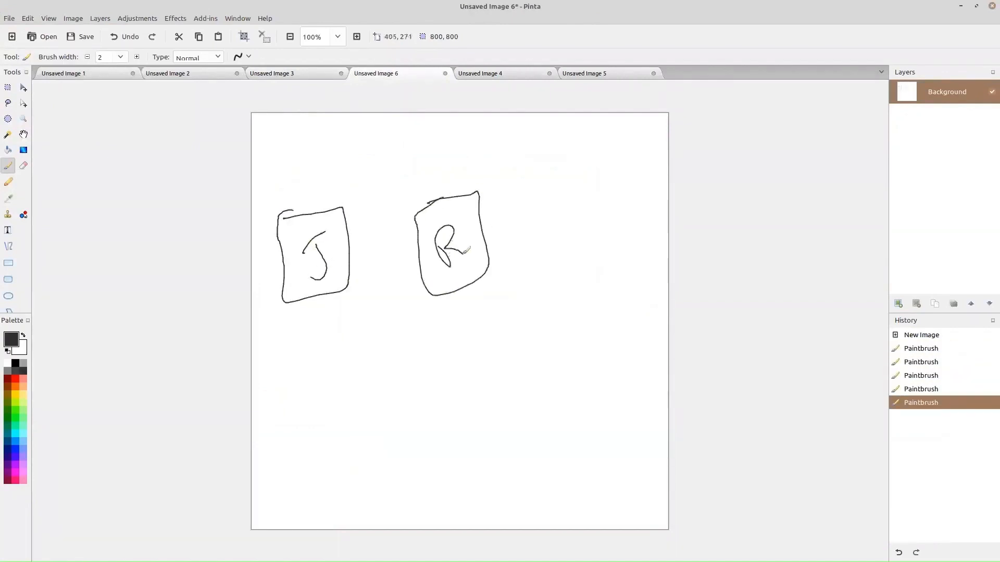
mouse_move(536, 188)
left_mouse_down()
mouse_move(586, 171)
mouse_move(543, 272)
mouse_move(536, 184)
mouse_move(544, 183)
left_mouse_up()
mouse_move(548, 211)
left_mouse_down()
mouse_move(557, 245)
mouse_move(568, 232)
mouse_move(597, 232)
left_mouse_up()
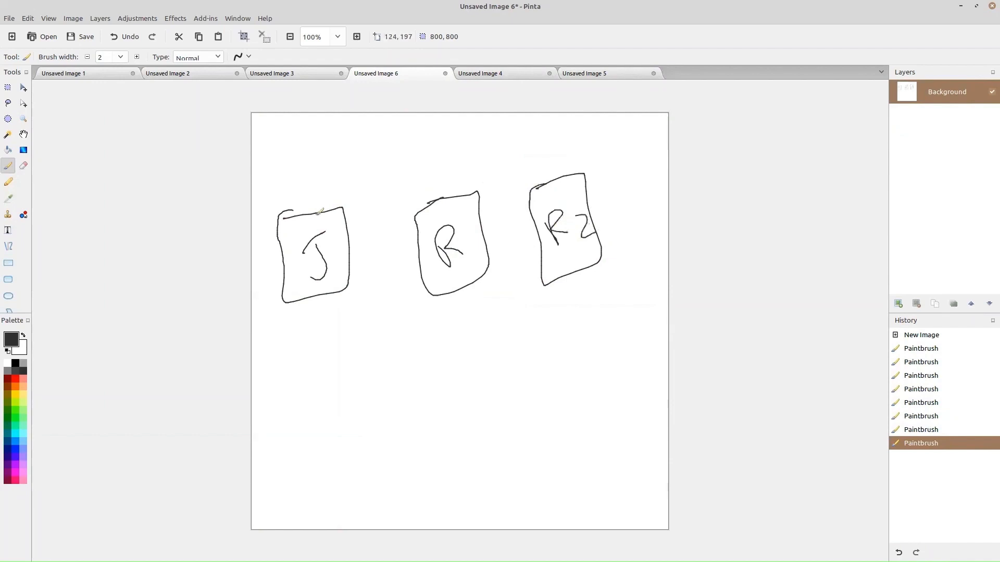
mouse_move(316, 213)
left_mouse_down()
mouse_move(319, 189)
mouse_move(432, 212)
mouse_move(440, 197)
left_mouse_up()
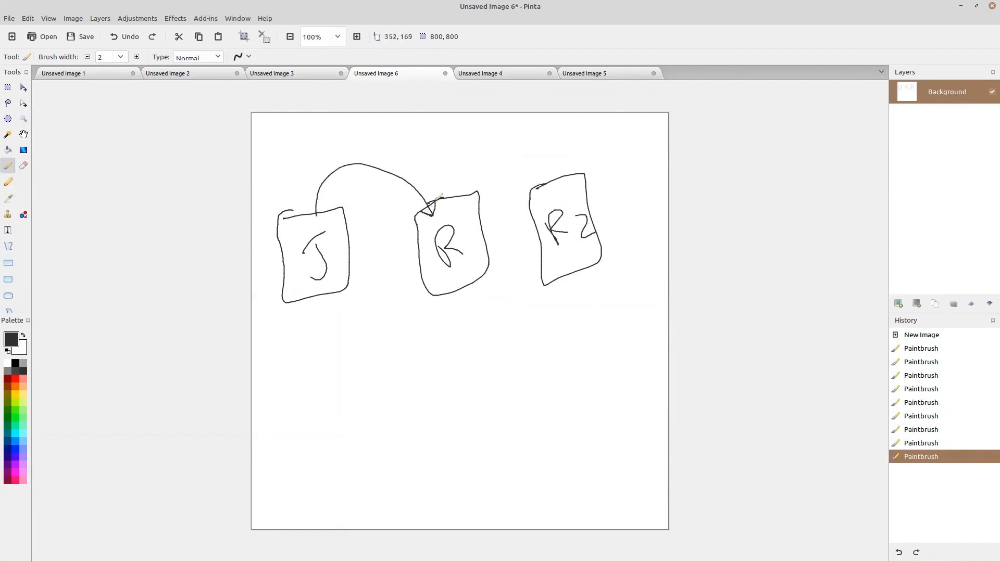
mouse_move(314, 213)
left_mouse_down()
mouse_move(387, 148)
mouse_move(519, 191)
mouse_move(507, 207)
left_mouse_up()
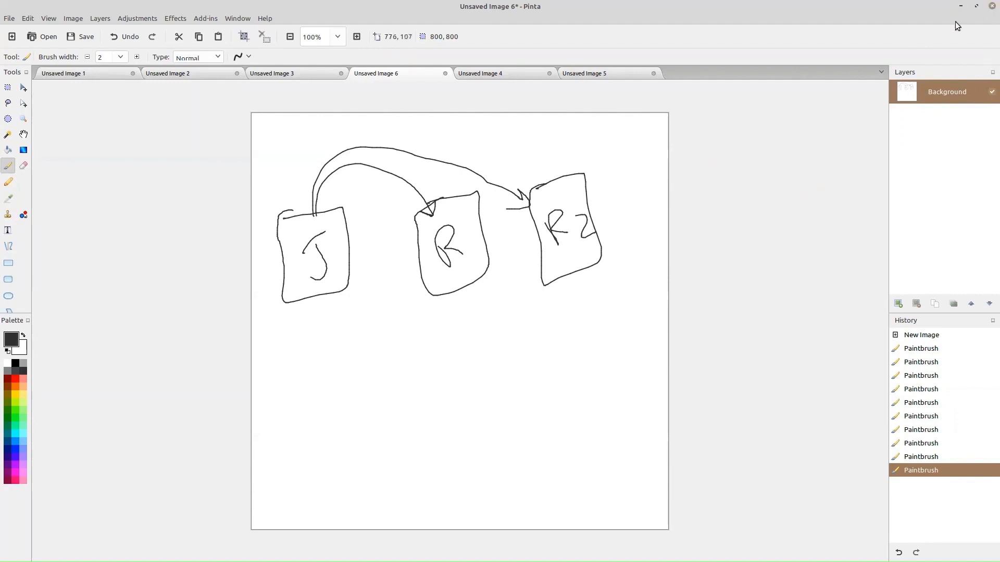
- View the Jenkins dashboard in Firefox and review the J and R diagram in Pinta's Unsaved Image 3
left_click(960, 6)
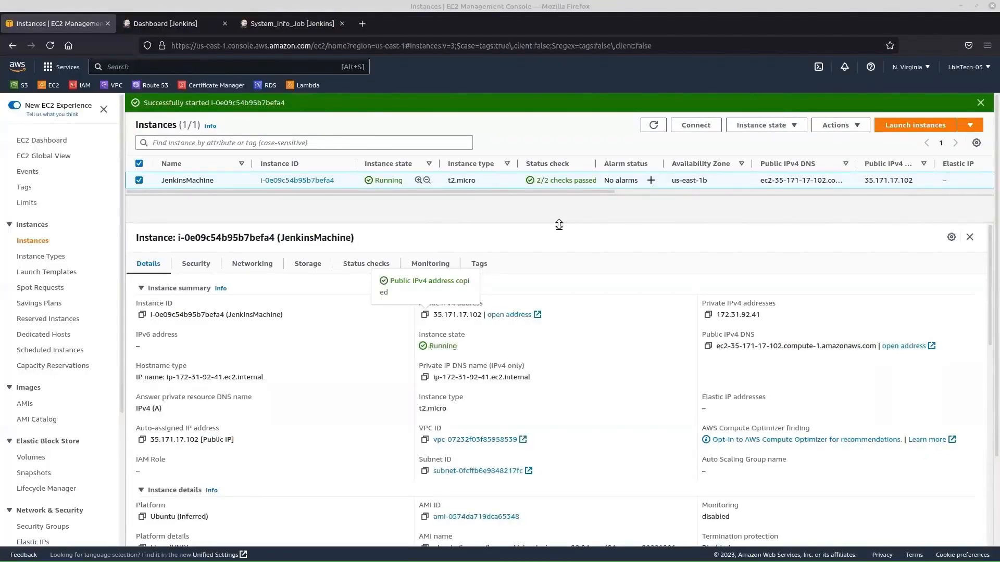
left_click(203, 26)
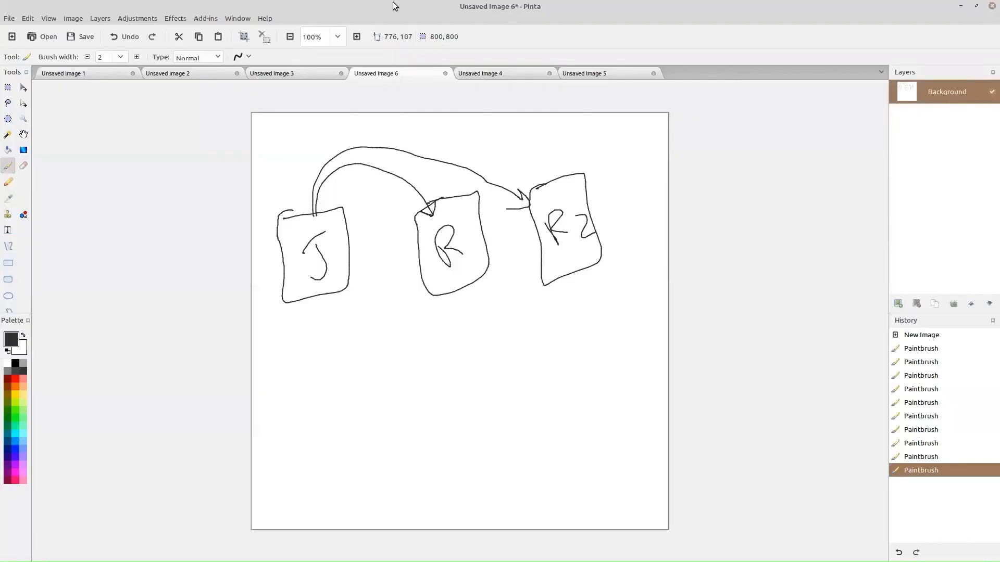
left_click(306, 78)
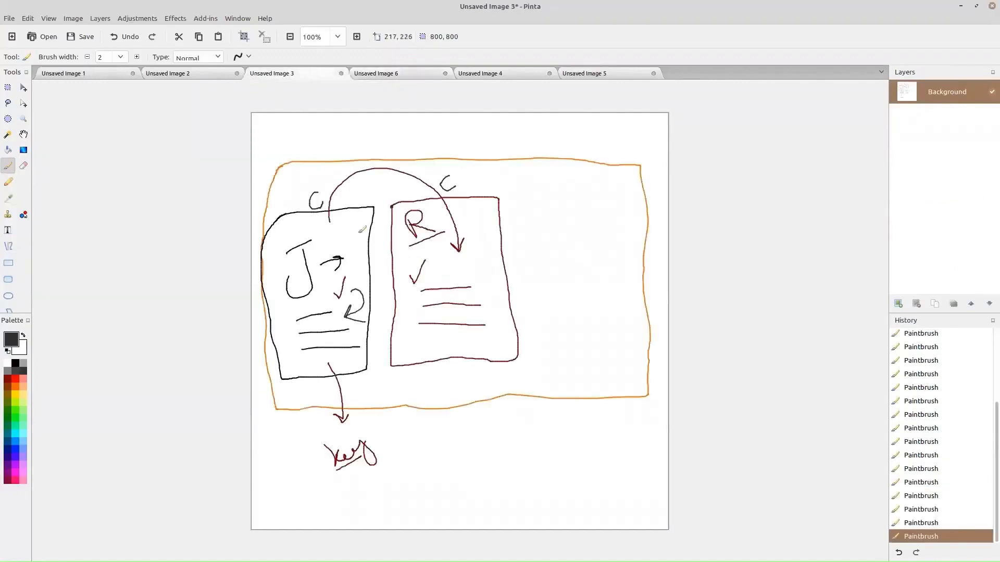
- Return to Jenkins in Firefox, close the System_Info_Job page and open the available plugins in the Plugin Manager
left_click(962, 6)
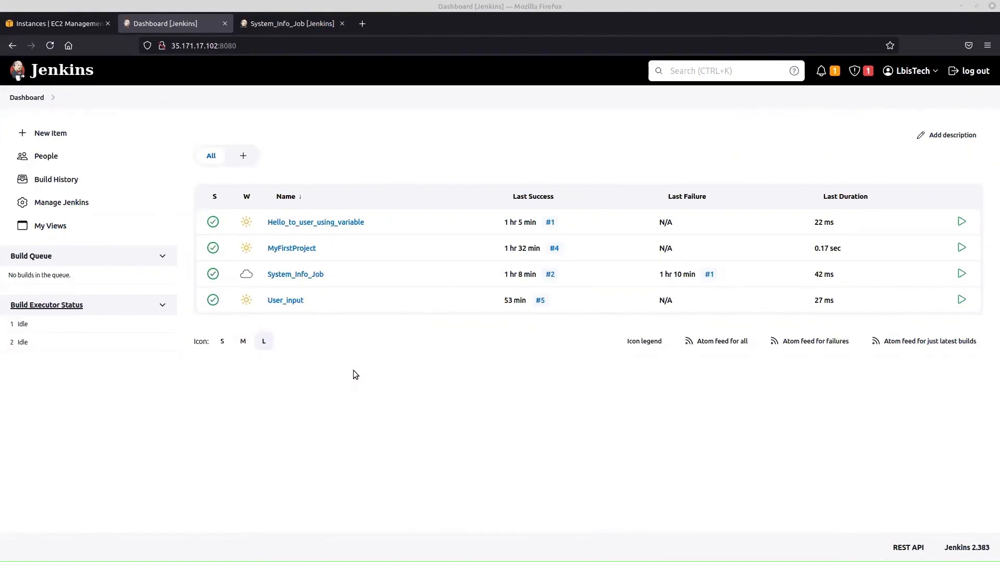
mouse_move(255, 246)
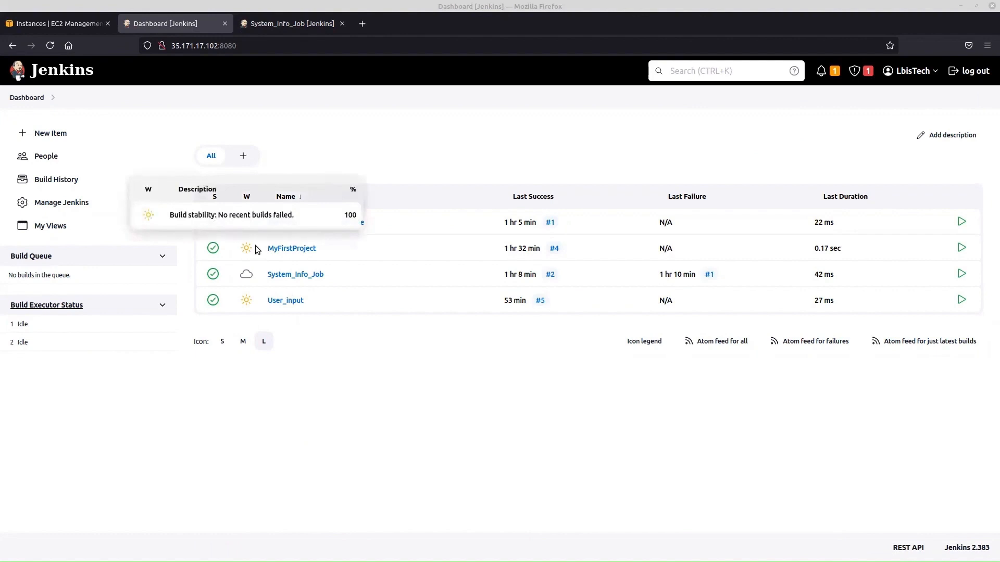
left_click(107, 198)
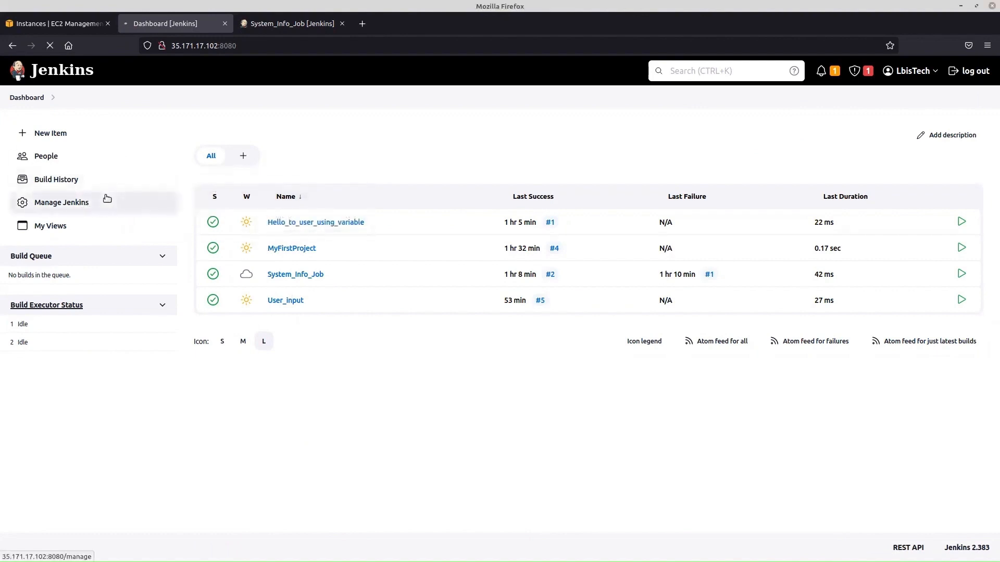
left_click(341, 24)
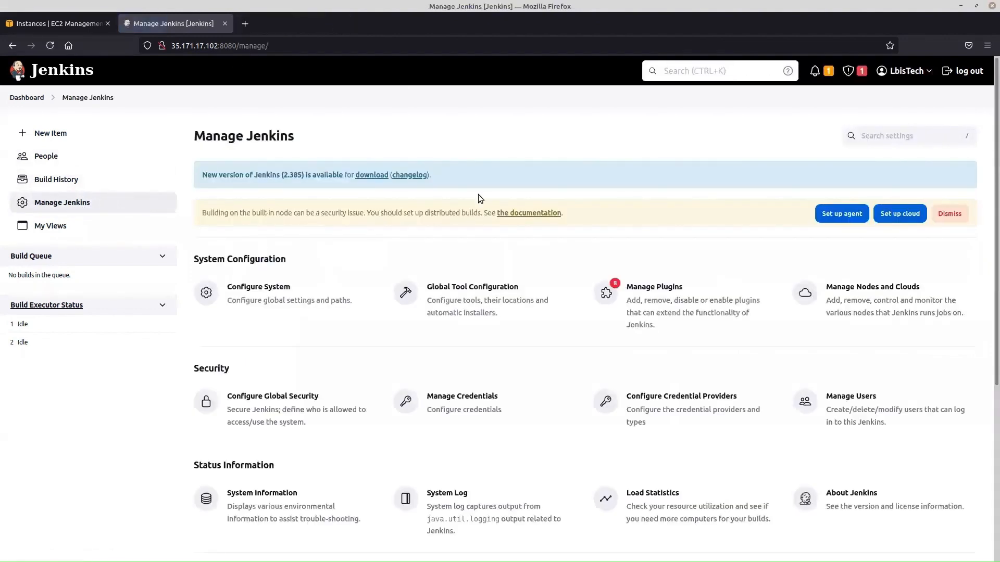
left_click(658, 298)
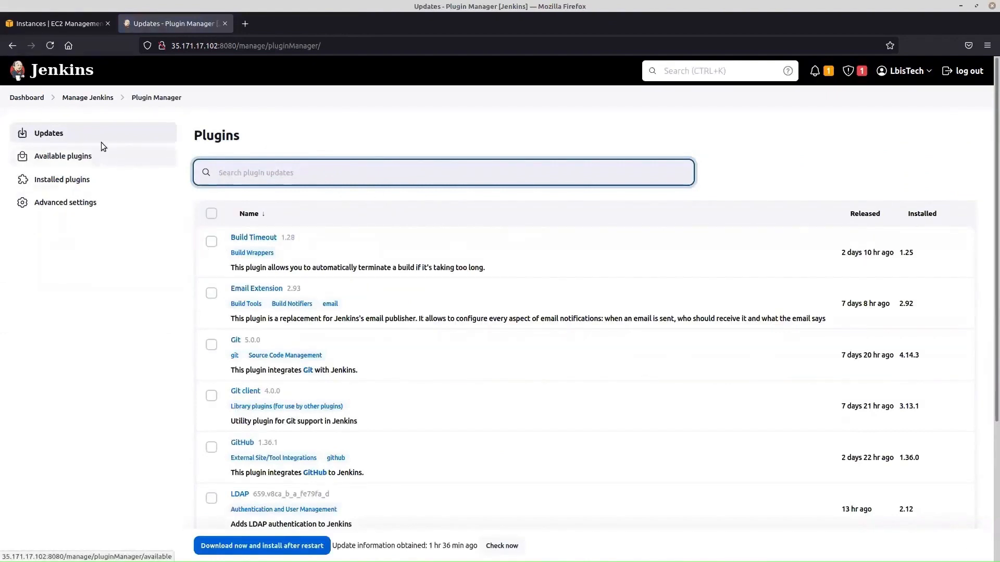
left_click(93, 182)
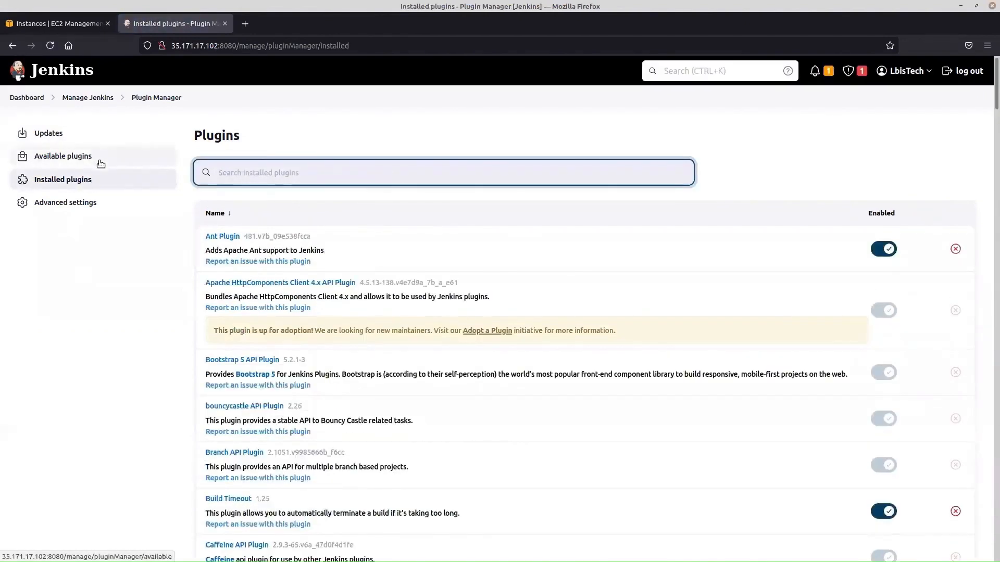
left_click(101, 163)
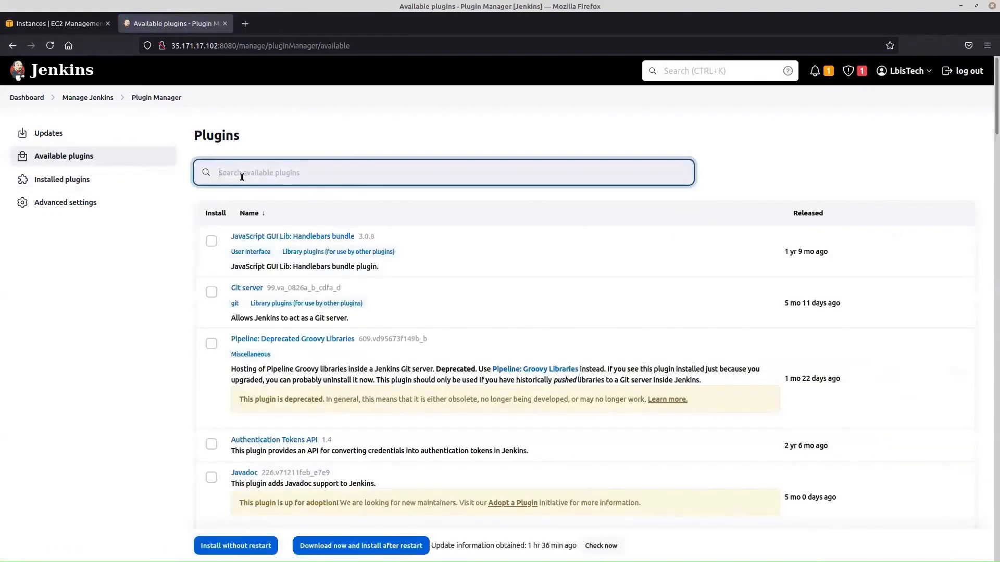
- Search the available plugins for "ssh"
type("ssh pu")
type("ugin")
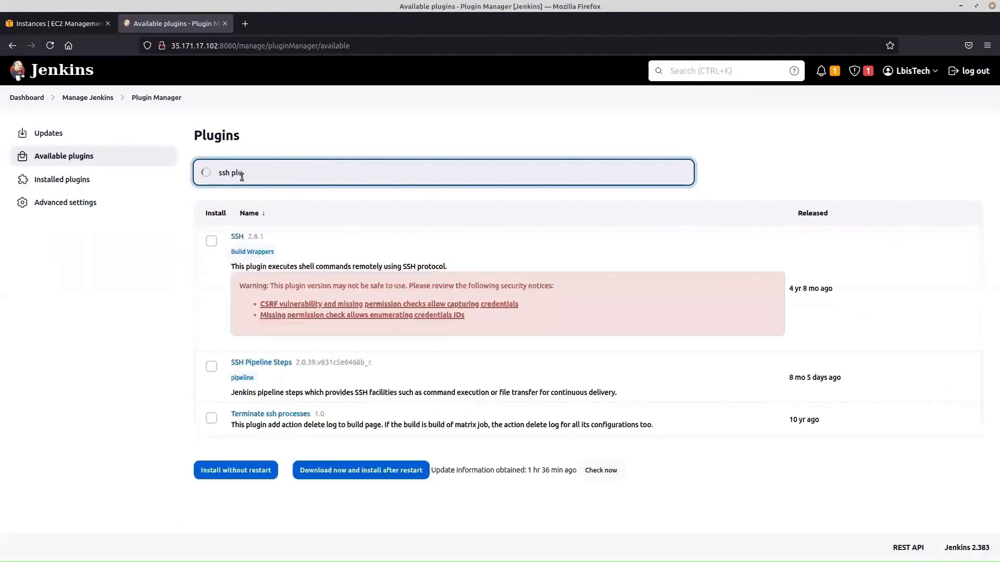
key("BackSpace")
key("BackSpace")
key("BackSpace")
key("BackSpace")
key("BackSpace")
key("BackSpace")
key("BackSpace")
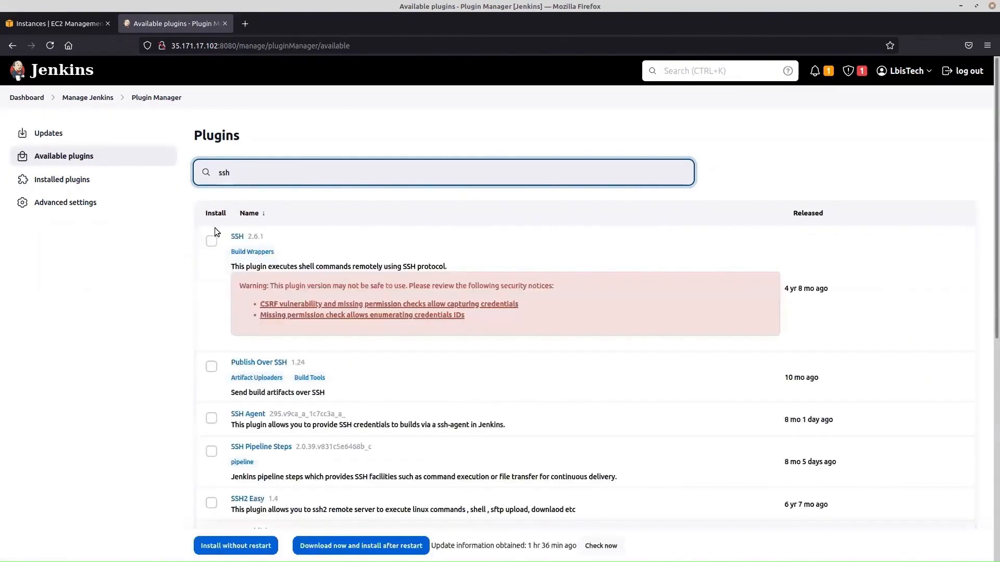
- Install the SSH 2.6.1 plugin without restart and have Jenkins restart when installation is complete and no jobs are running
left_click(211, 240)
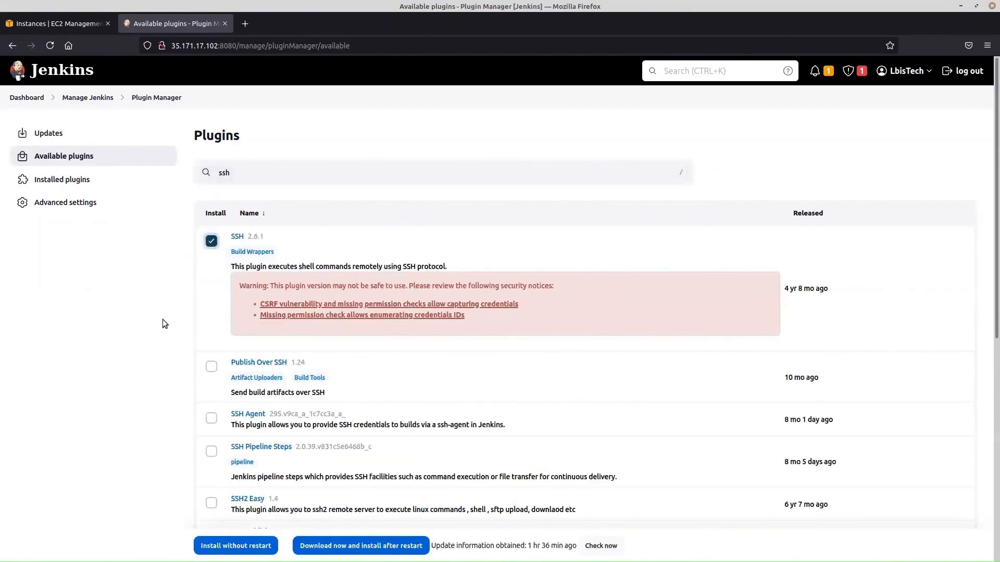
left_click(248, 548)
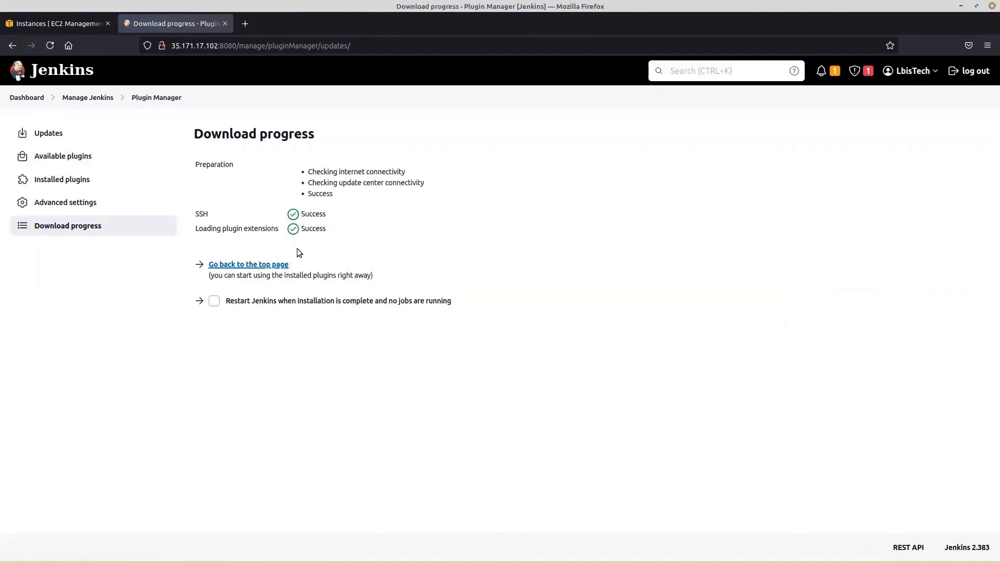
left_click(213, 302)
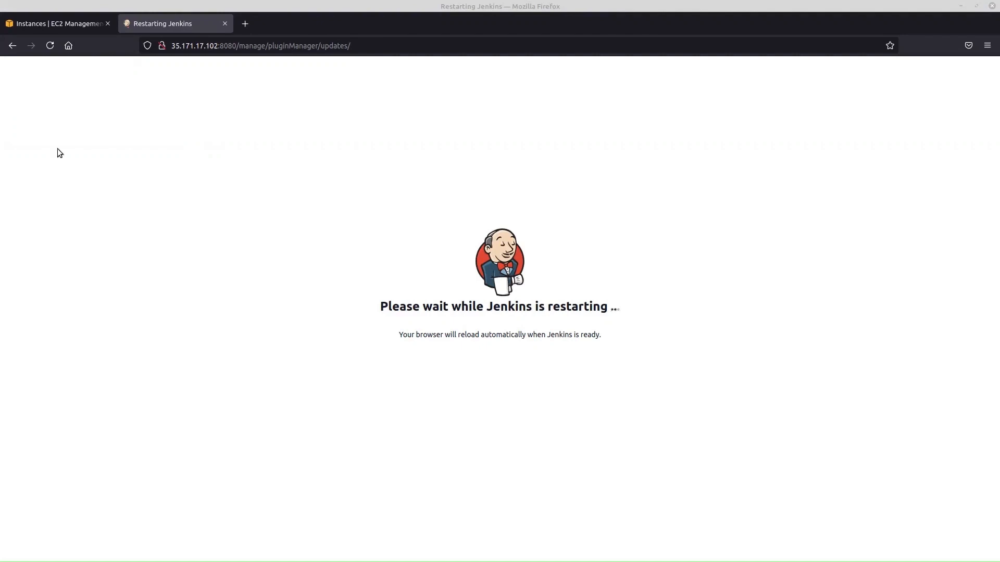
- Try to reload the Jenkins page in Firefox while Jenkins restarts, including after checking the terminal
left_click(50, 45)
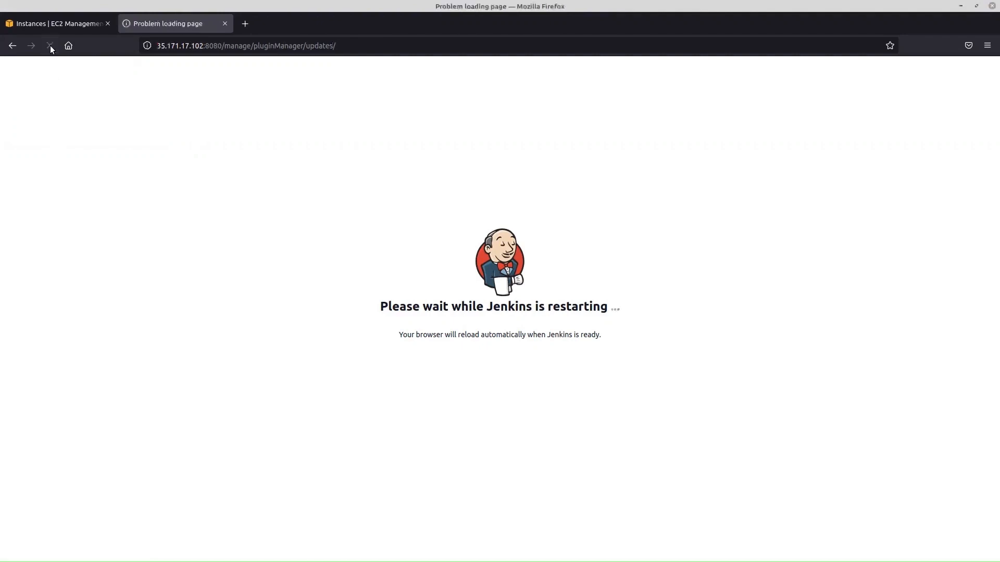
left_click(663, 367)
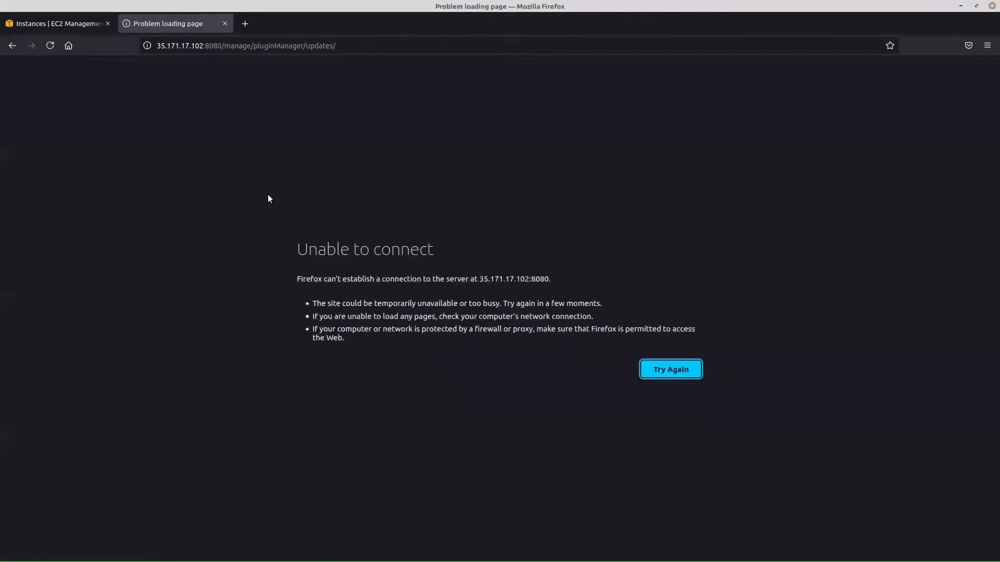
left_click(48, 46)
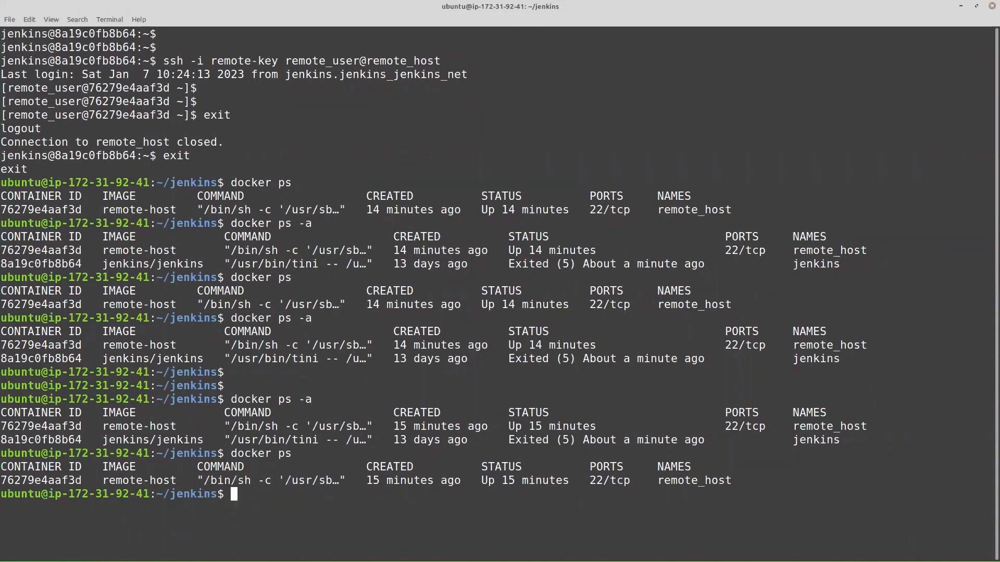
key("alt+Tab")
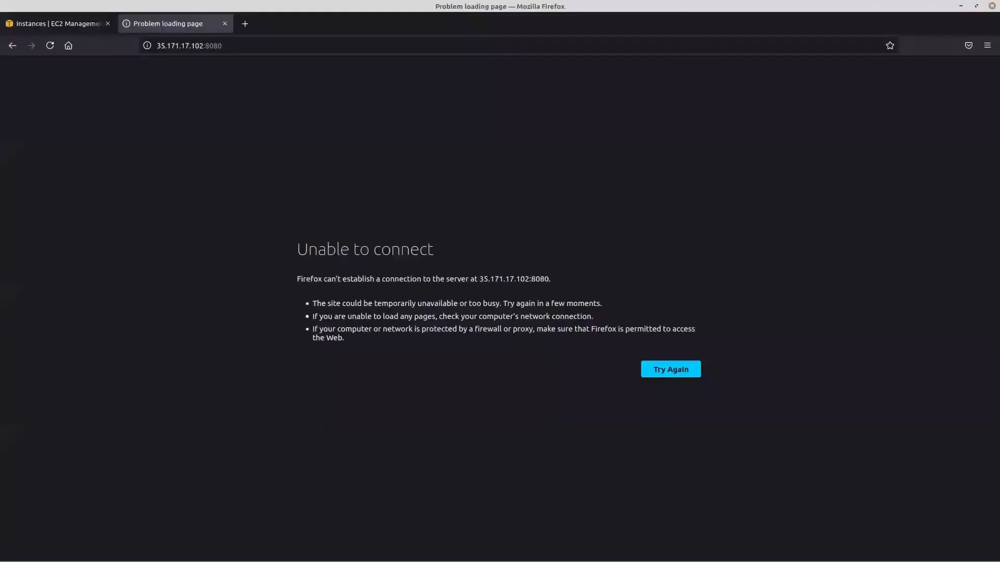
left_click(52, 53)
- Switch to the terminal, list the running containers with docker ps and start the stopped Jenkins container with docker-compose up -d
left_click(961, 7)
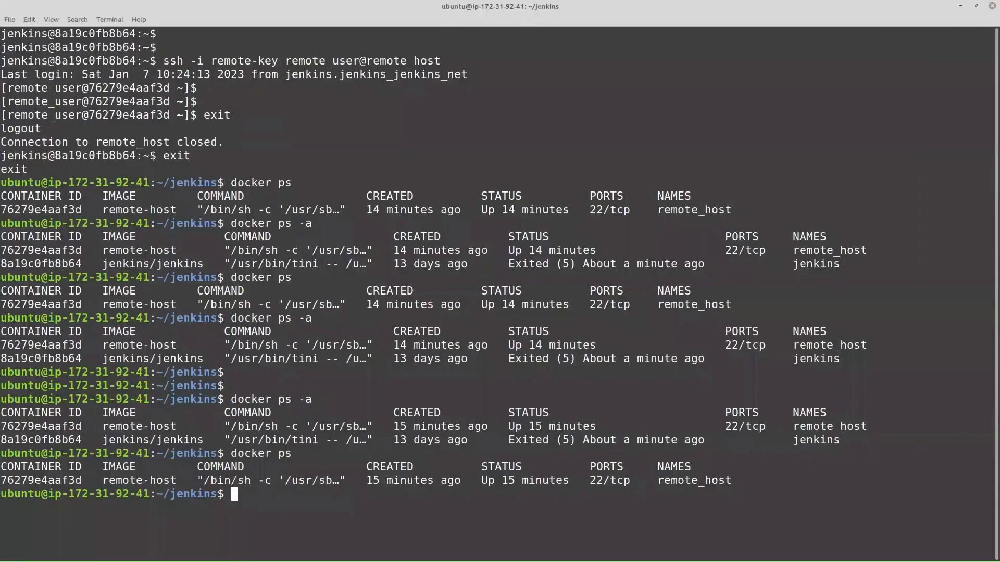
key("Up")
key("Return")
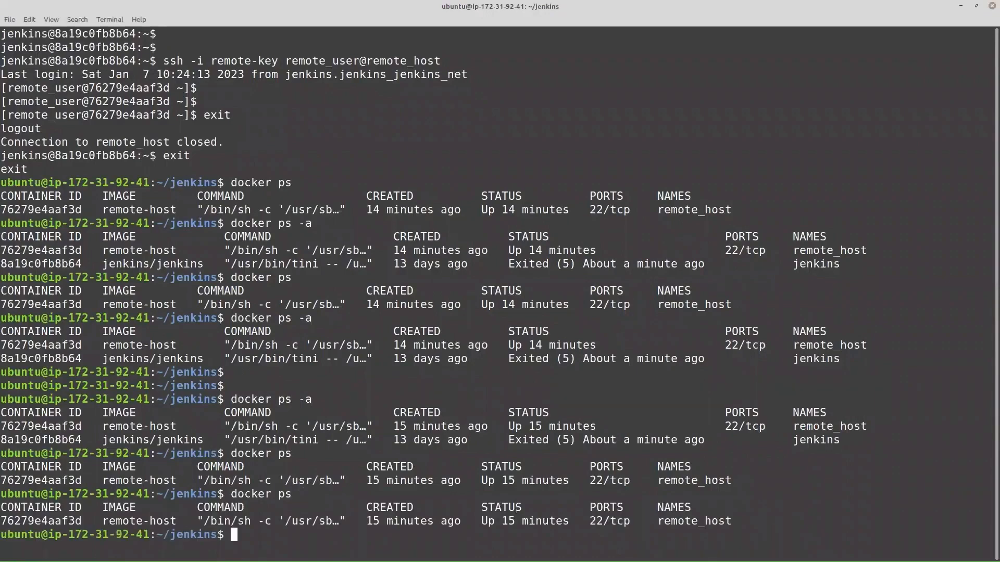
type("docker-compose up -d")
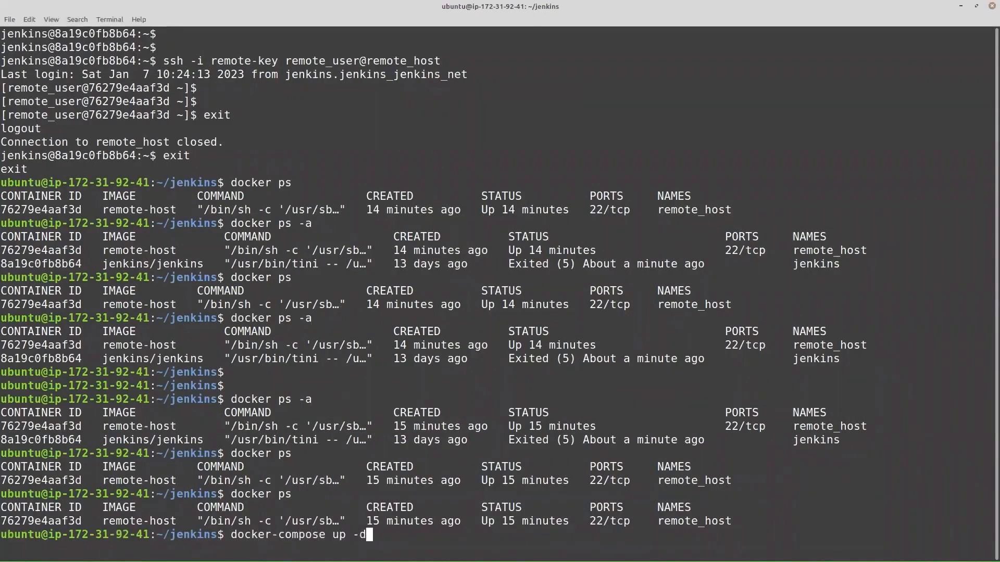
key("Return")
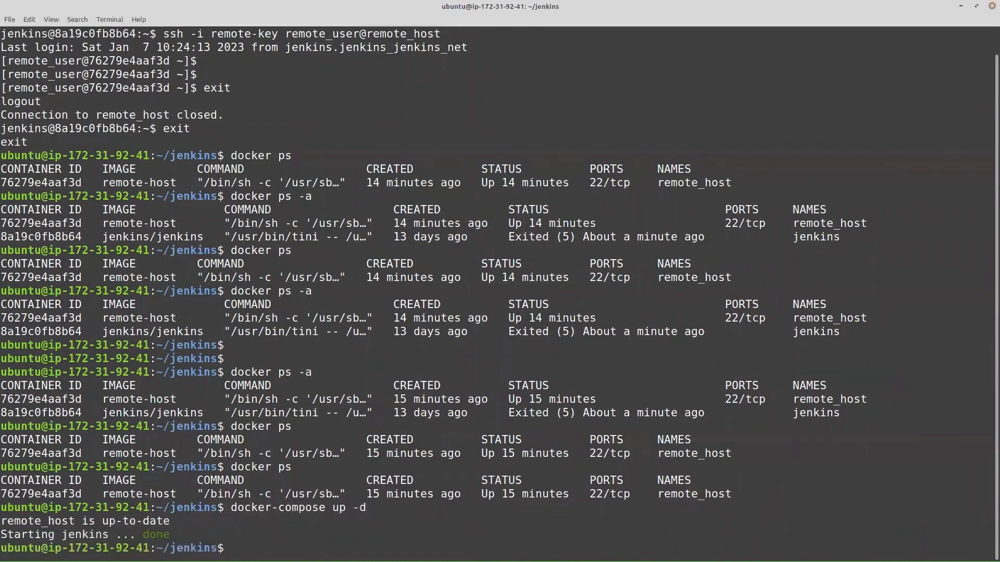
- List the running containers with docker ps to check the Jenkins container's status
type("docker ps")
key("Return")
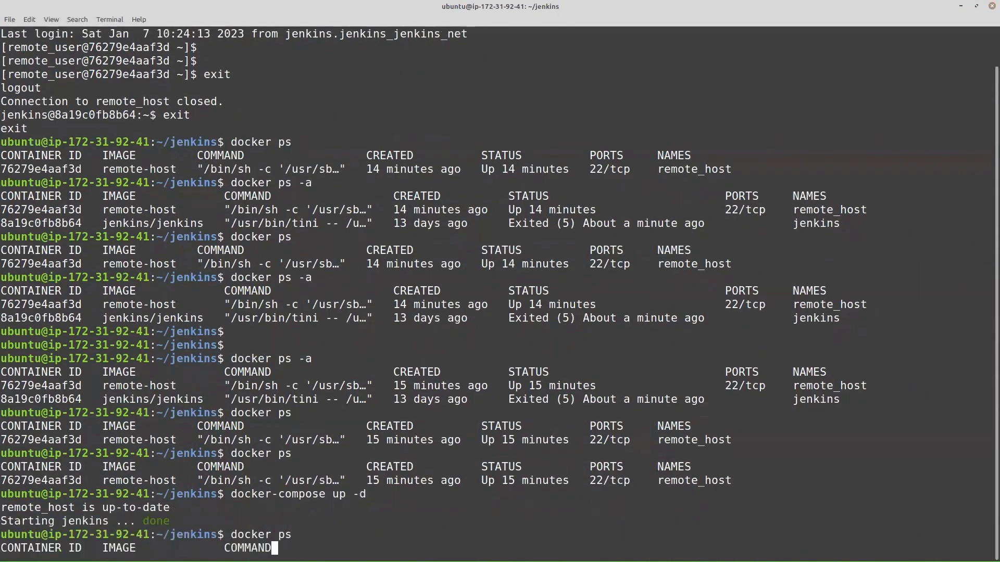
key("Return")
key("Return")
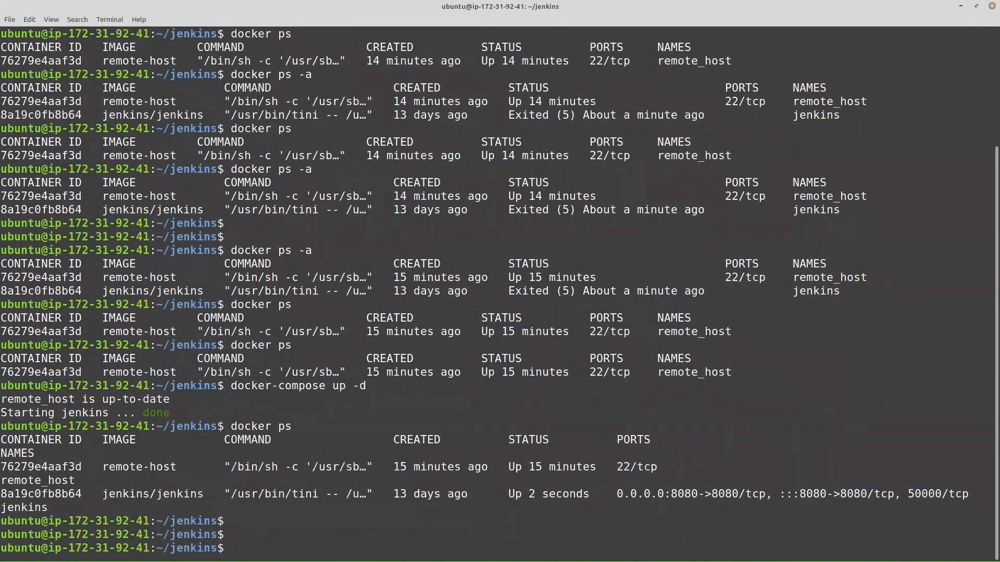
- Return to Firefox, reload Jenkins and sign in with the account username and password, without saving the login in the browser
key("alt+Tab")
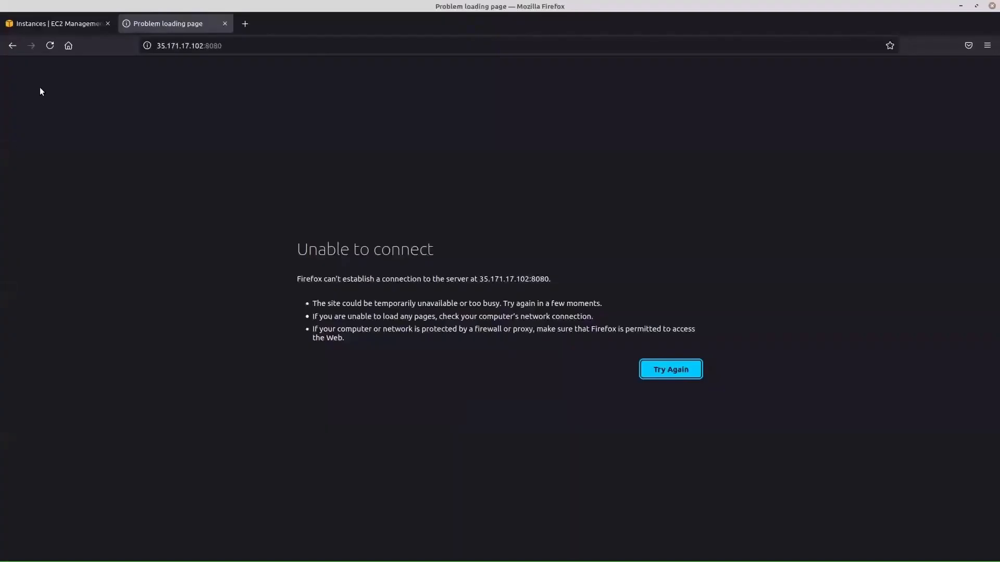
left_click(50, 46)
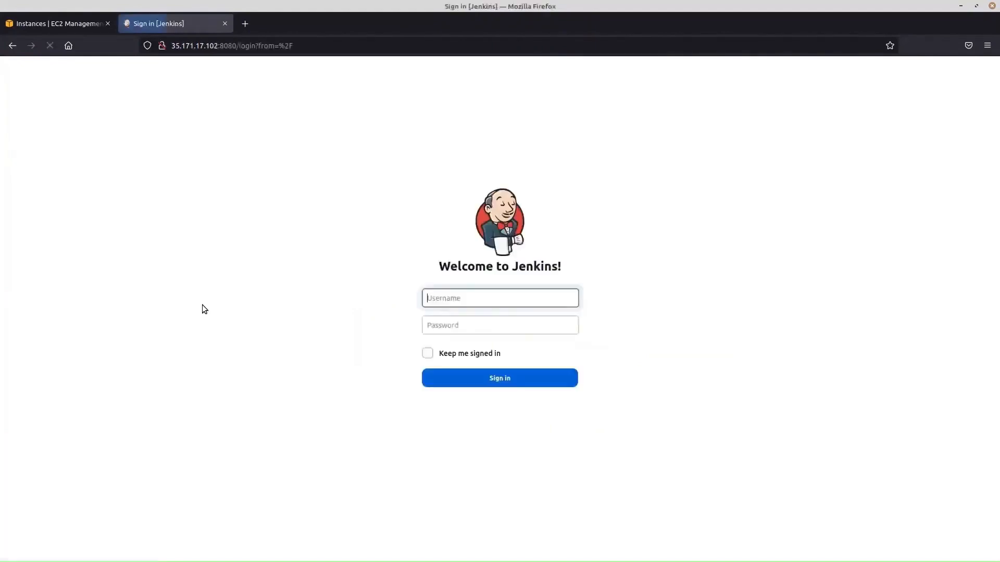
type("usman")
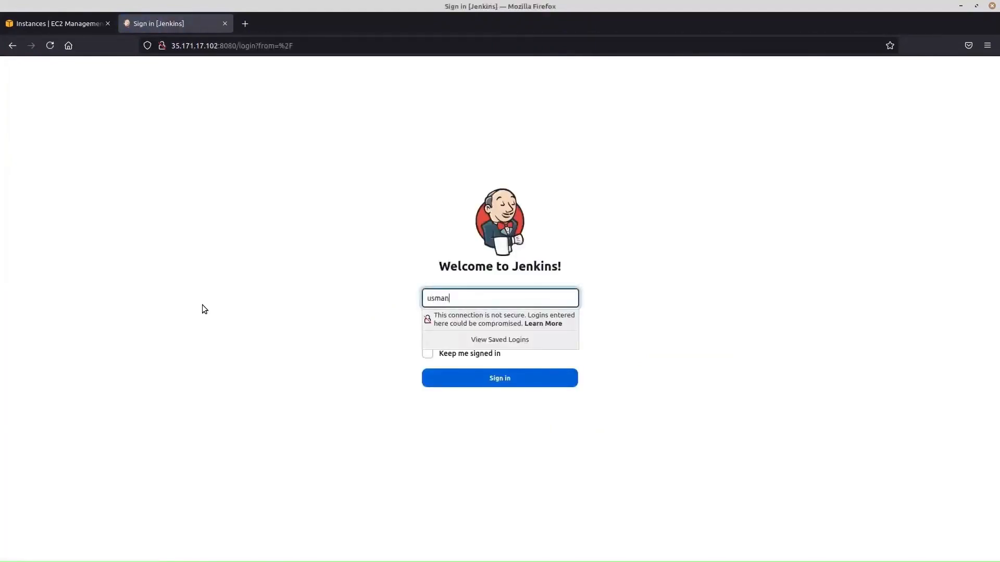
key("Tab")
type("********")
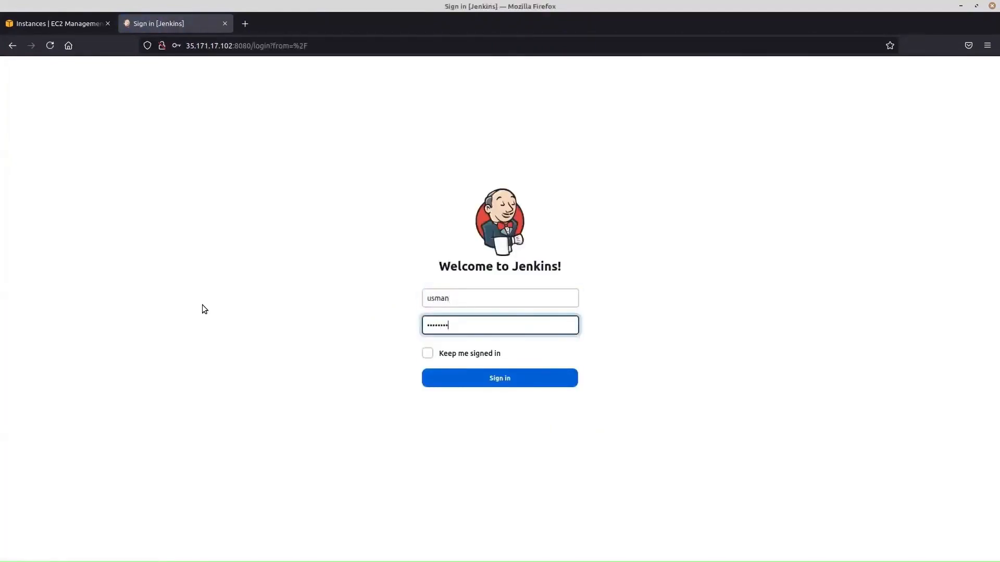
key("Tab")
left_click(464, 385)
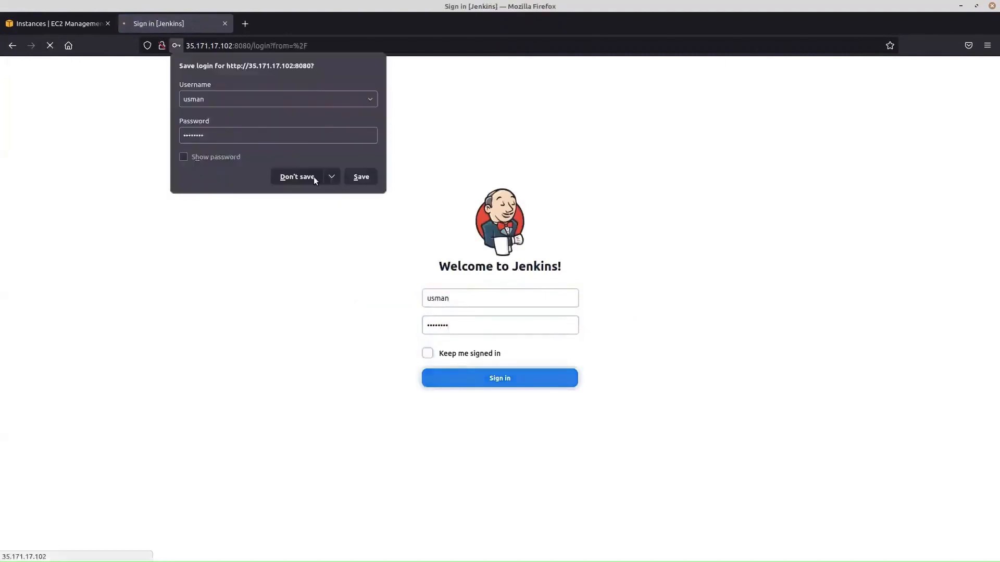
left_click(296, 177)
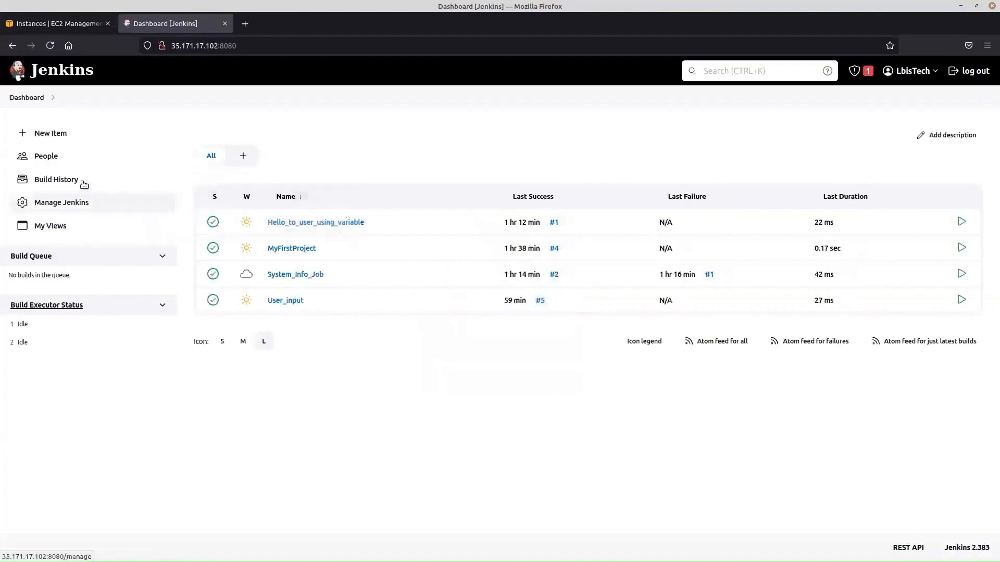
- Open the installed plugins in the Plugin Manager and search them for "ssh" to check the SSH plugin
left_click(82, 209)
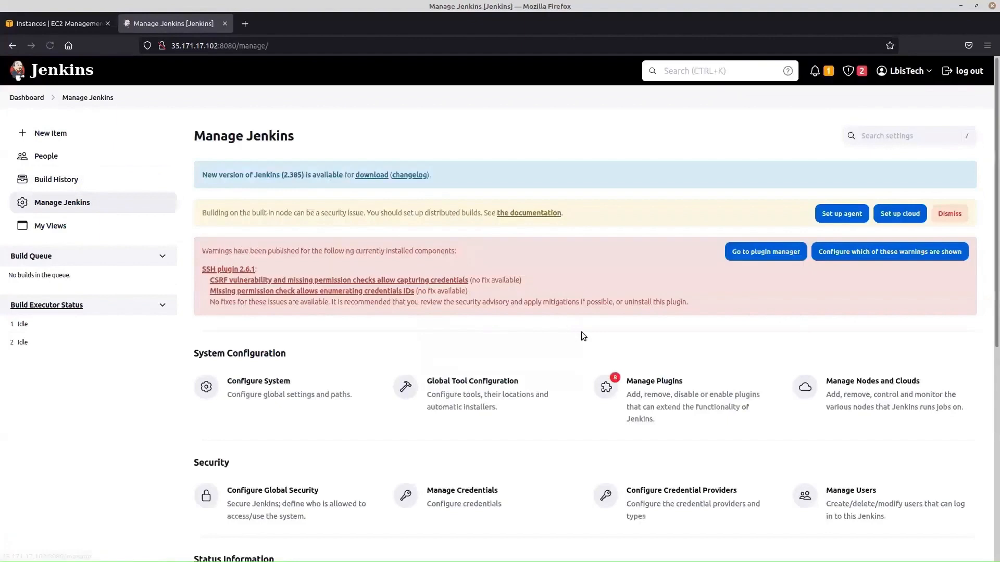
left_click(628, 436)
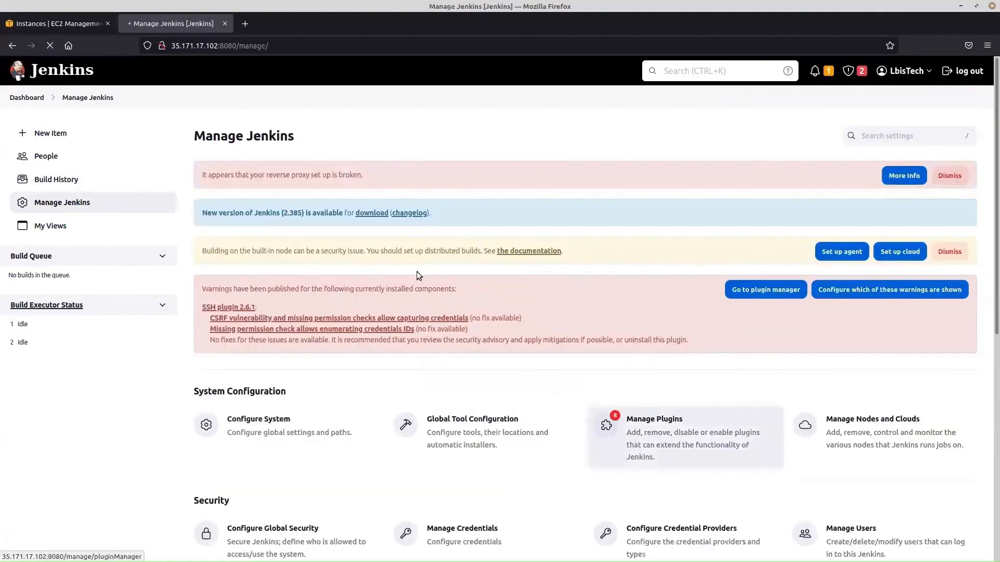
left_click(119, 182)
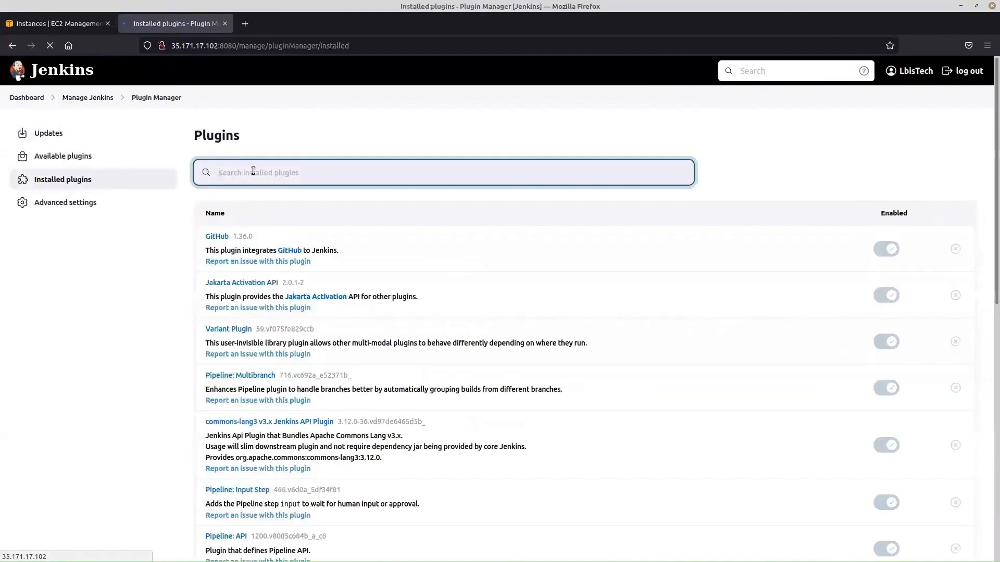
type("ssh")
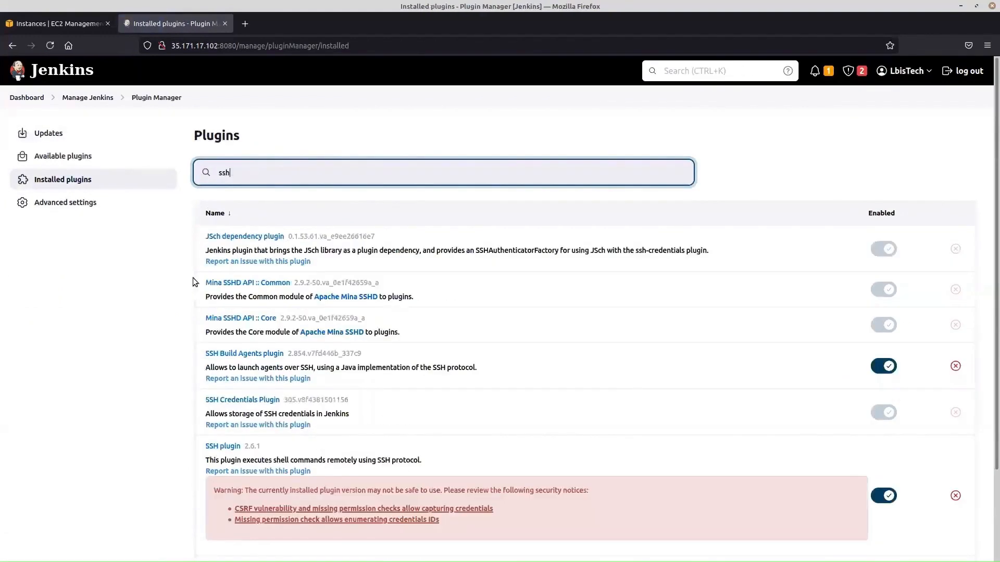
scroll(199, 393, "down", 1)
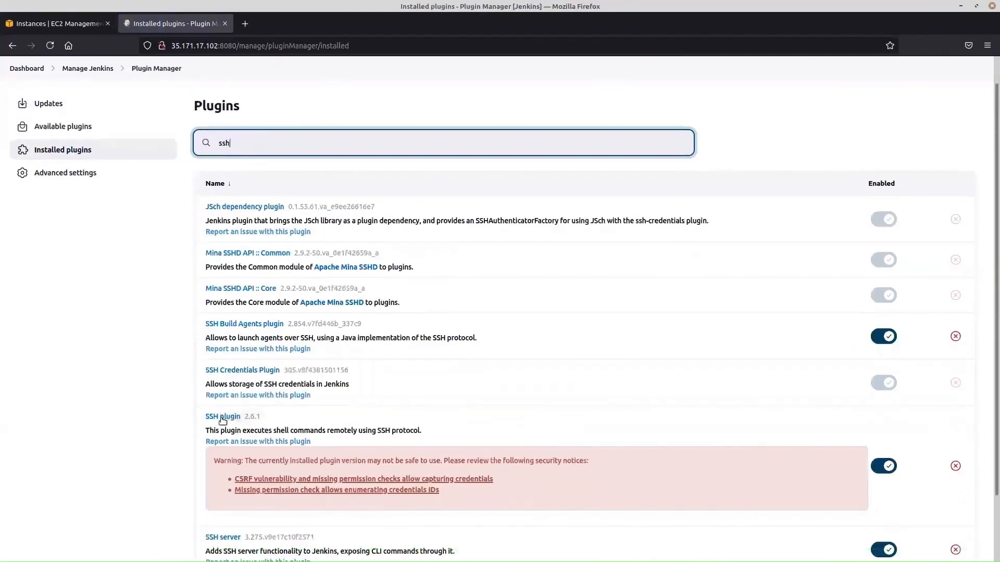
- Search the available plugins for "ssh" and go back to the Jenkins dashboard
left_click(112, 131)
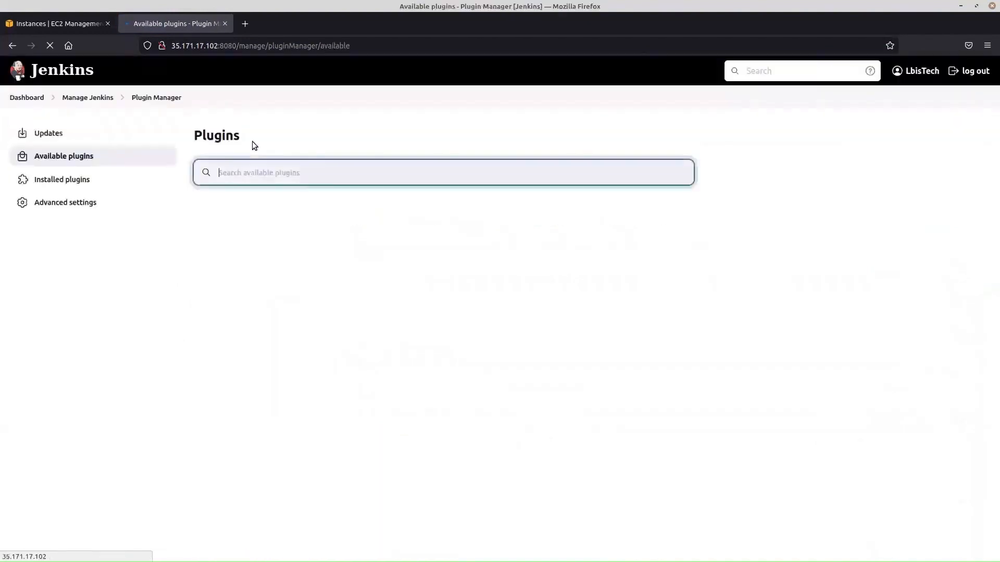
type("ssh")
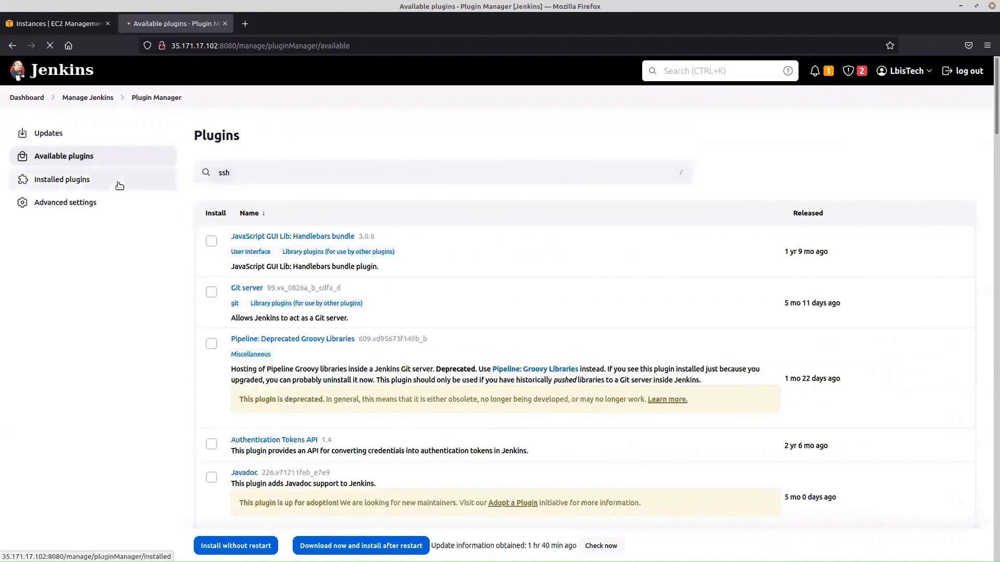
left_click(26, 99)
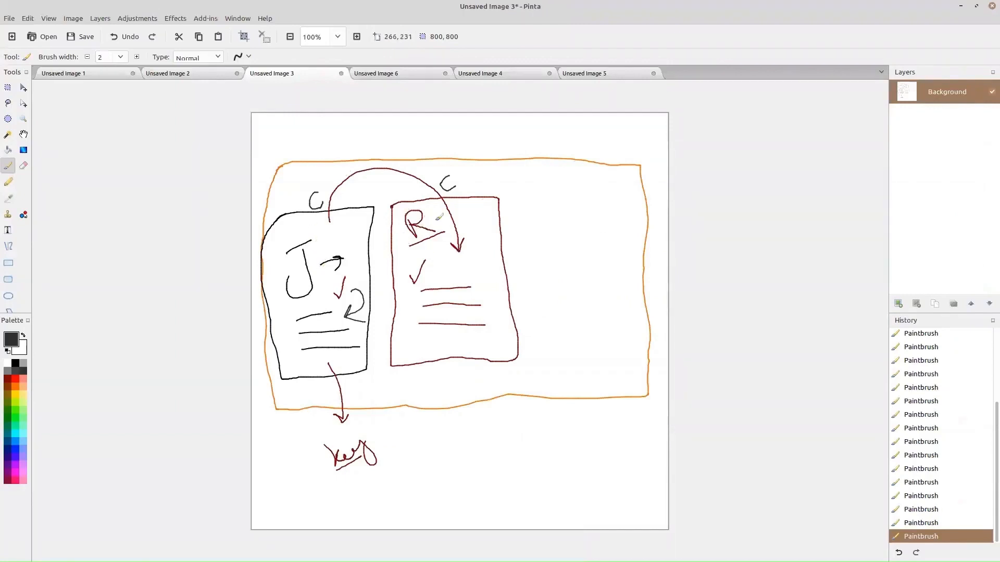
- Leave the Pinta diagram for Jenkins in Firefox and open the Configure System page from Manage Jenkins
left_click(961, 7)
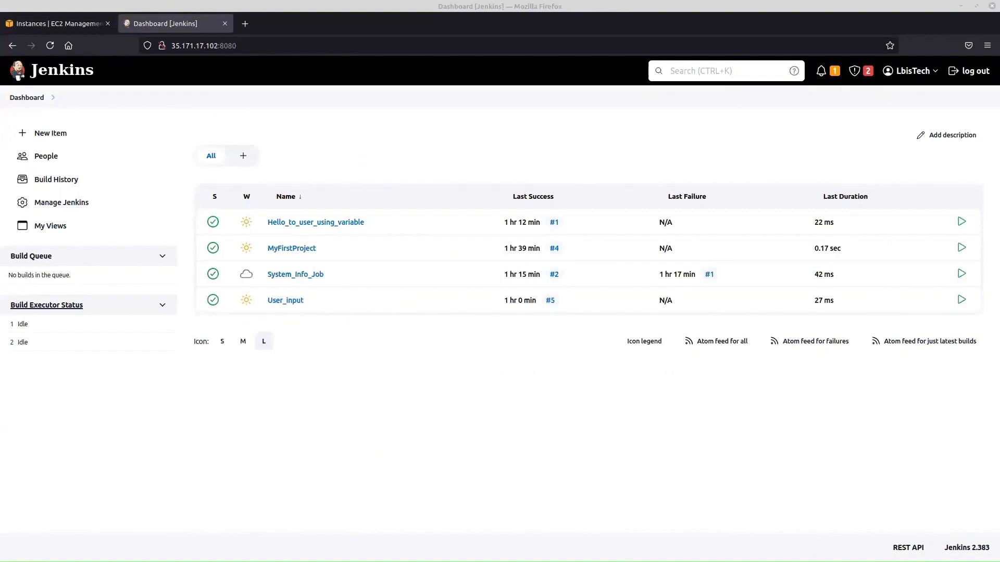
left_click(72, 208)
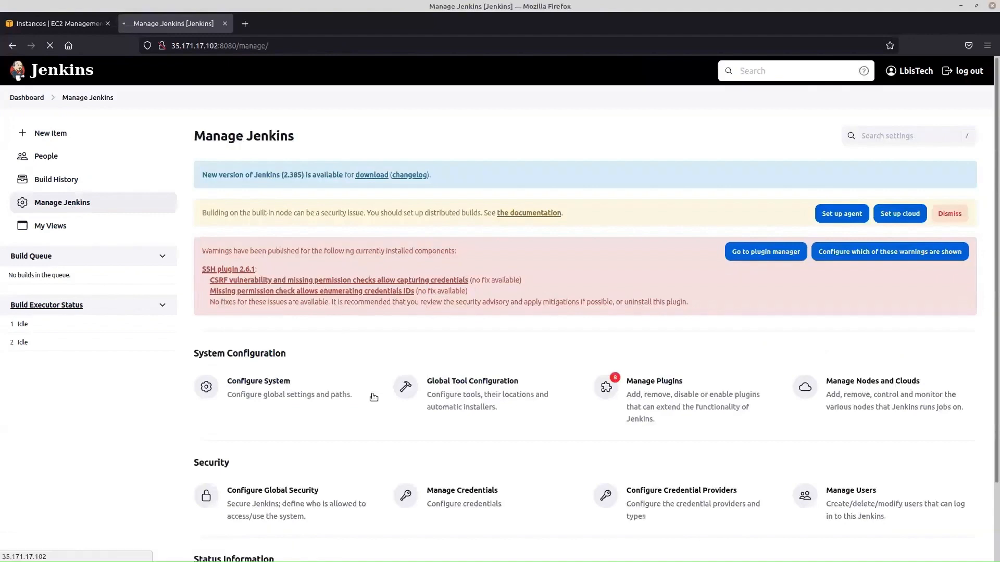
scroll(373, 397, "down", 3)
scroll(371, 393, "down", 1)
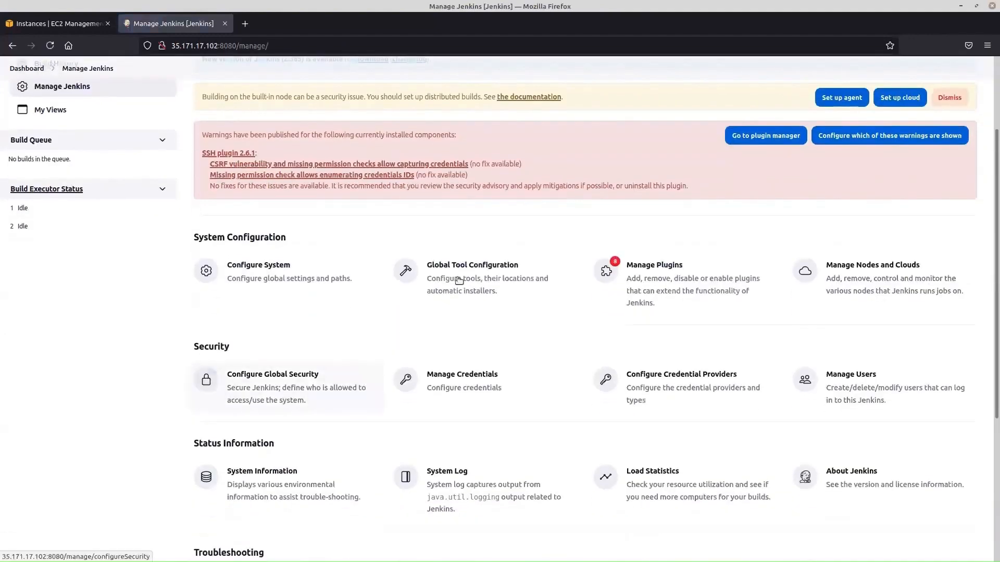
left_click(305, 269)
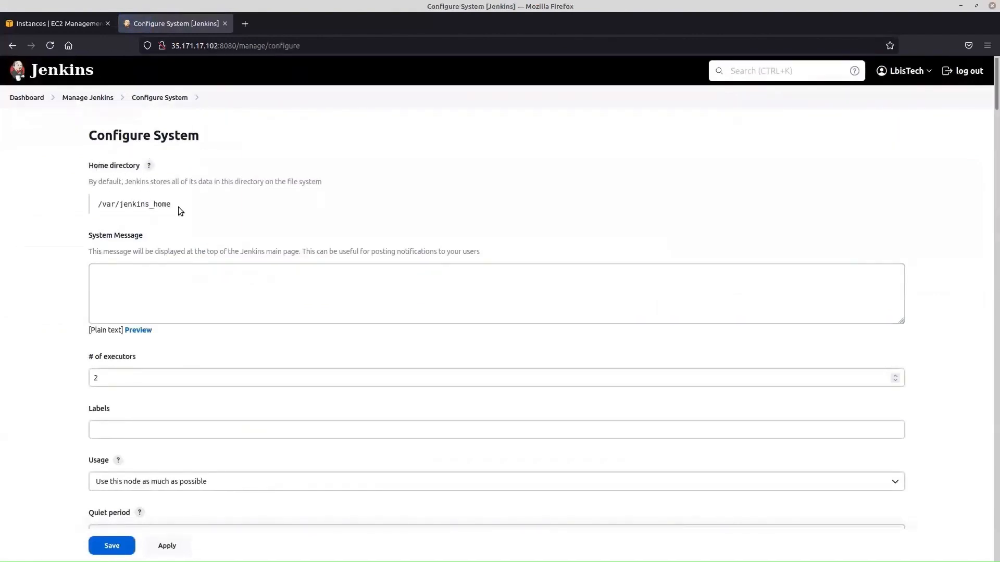
- Find the SSH remote hosts section on the Configure System page and highlight its heading
scroll(77, 312, "down", 3)
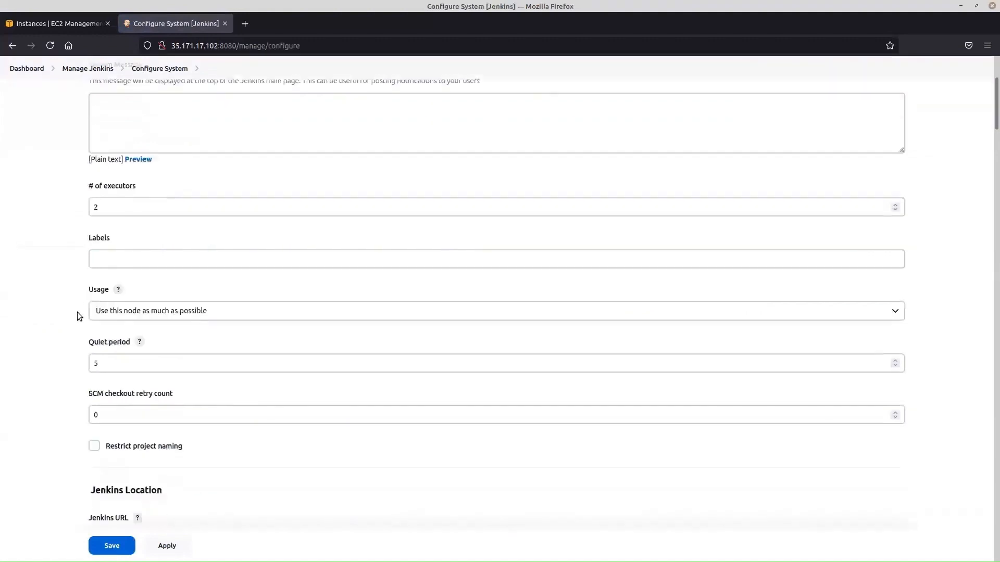
scroll(77, 313, "down", 9)
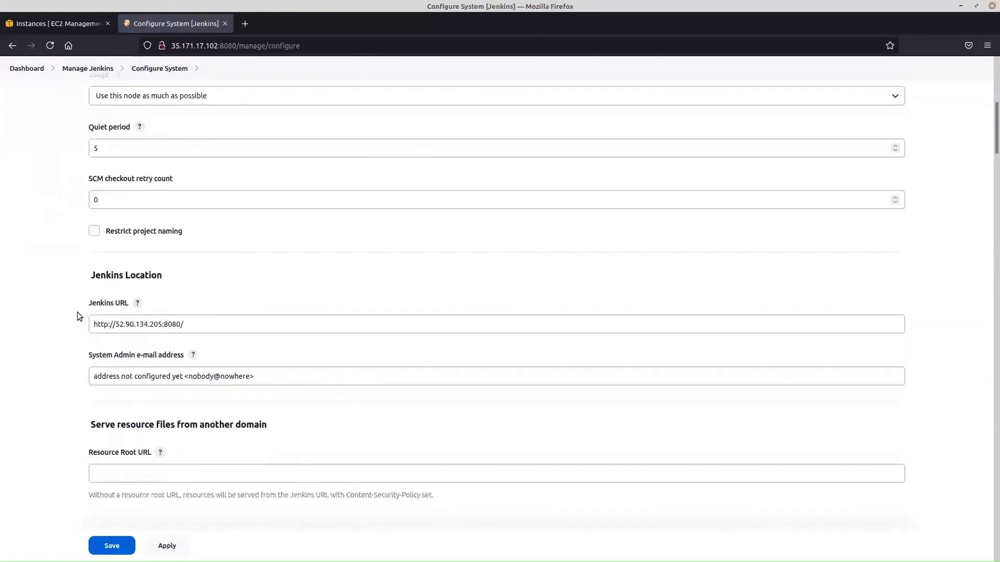
scroll(77, 312, "down", 2)
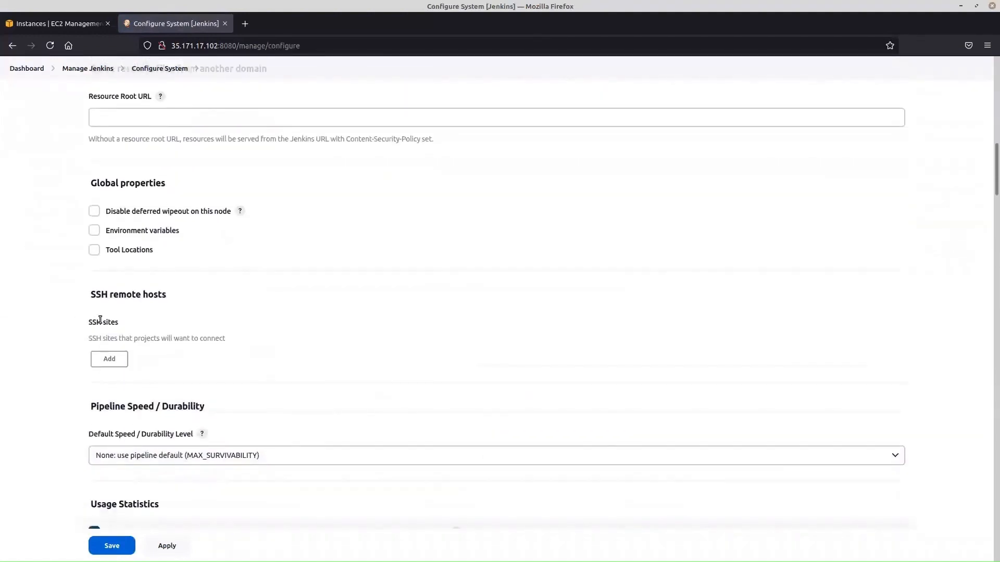
left_click_drag(92, 295, 166, 298)
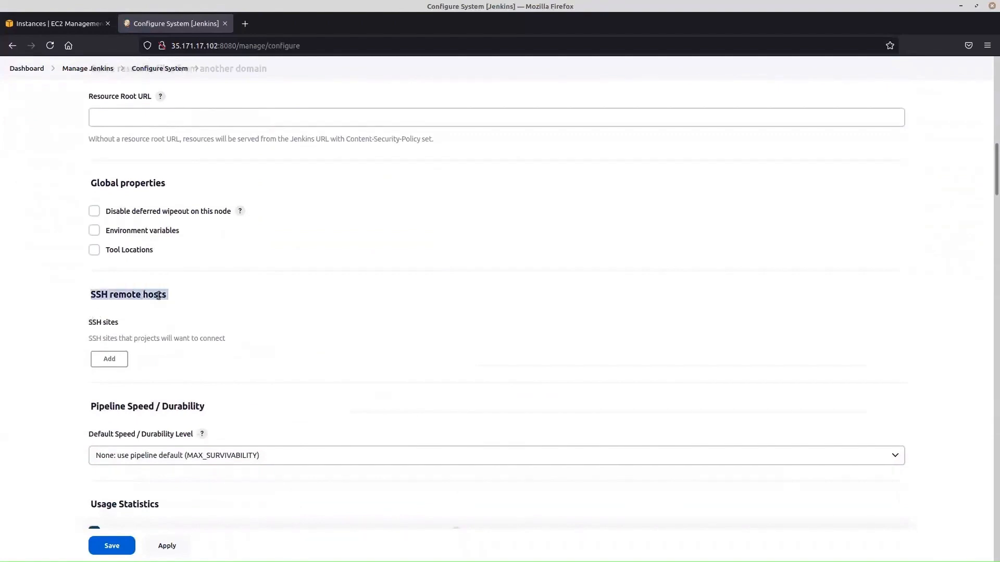
left_click(109, 296)
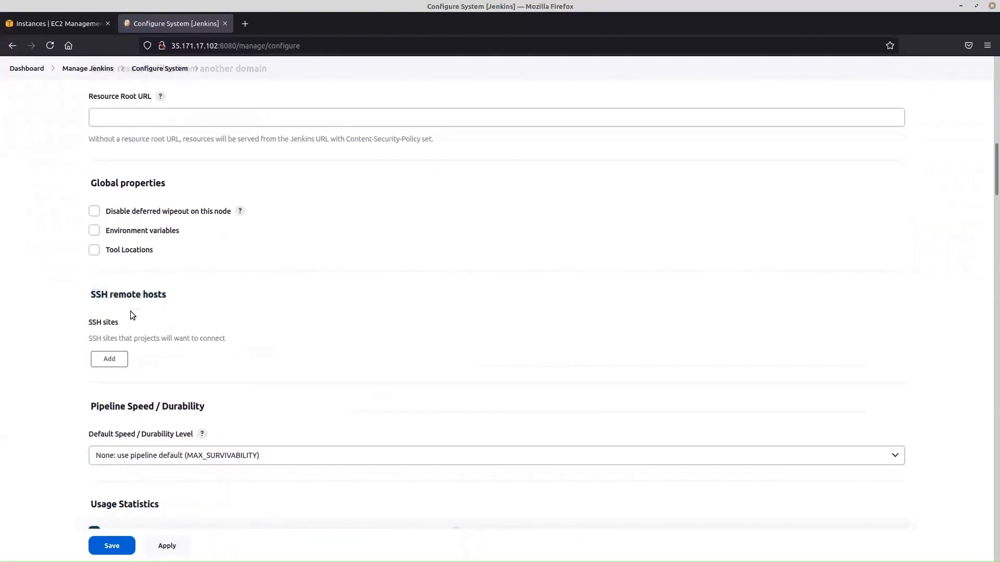
left_click_drag(90, 296, 158, 294)
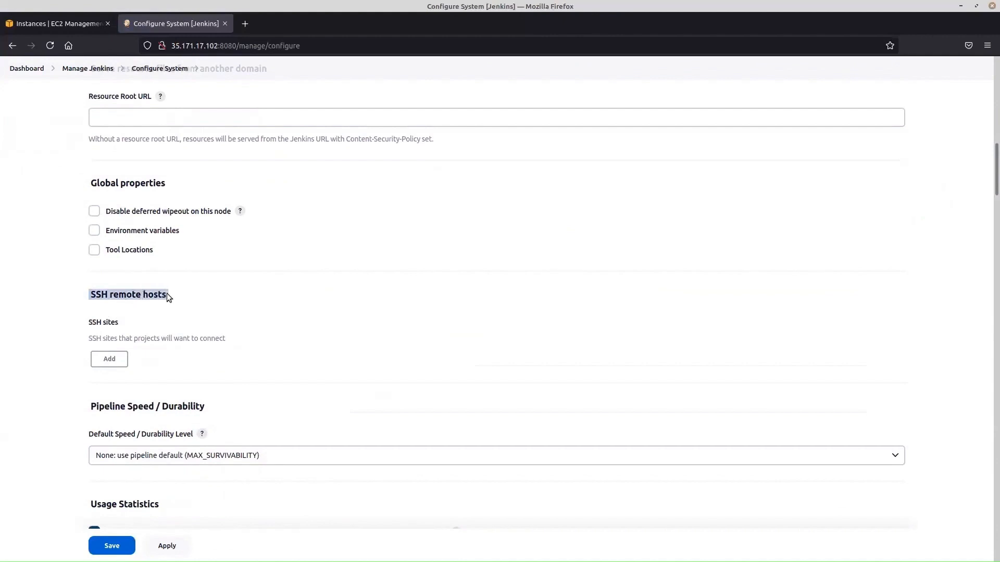
left_click(167, 294)
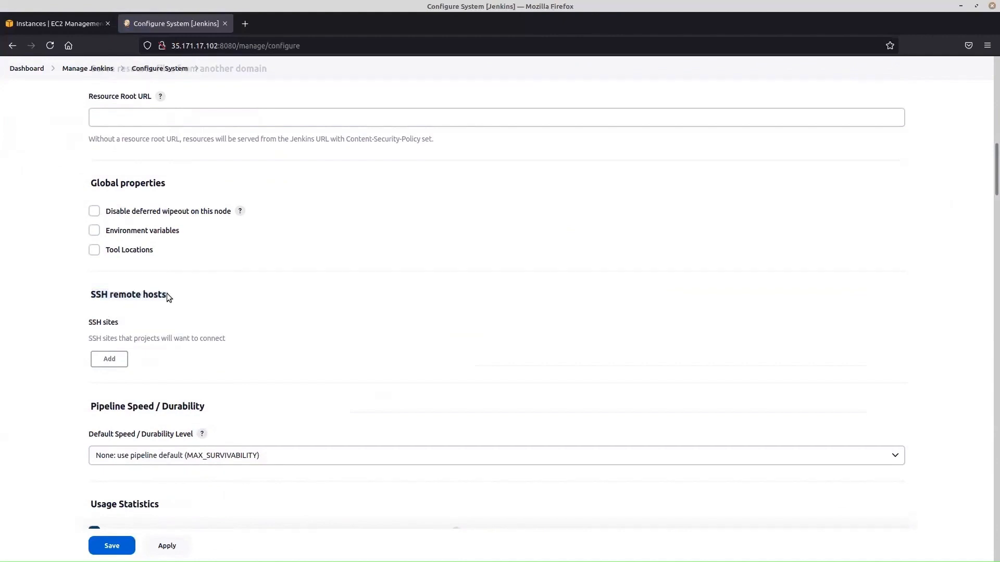
- Add an SSH site under SSH remote hosts and set its hostname to remote_host
left_click(118, 361)
scroll(119, 361, "down", 2)
scroll(118, 360, "down", 2)
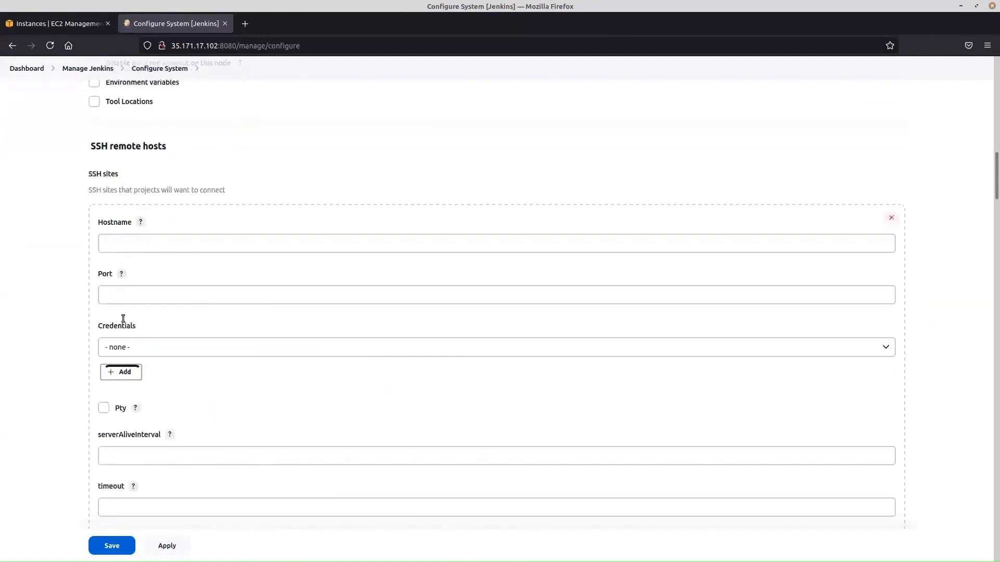
left_click(173, 245)
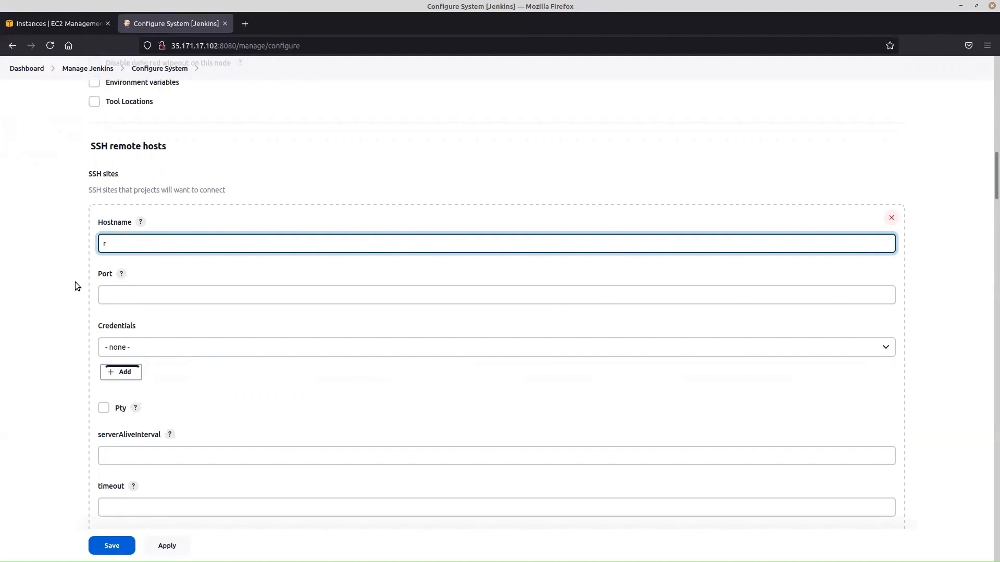
type("remo")
key("BackSpace")
type("ote_host")
- Switch to the terminal and clear its screen
key("alt+Tab")
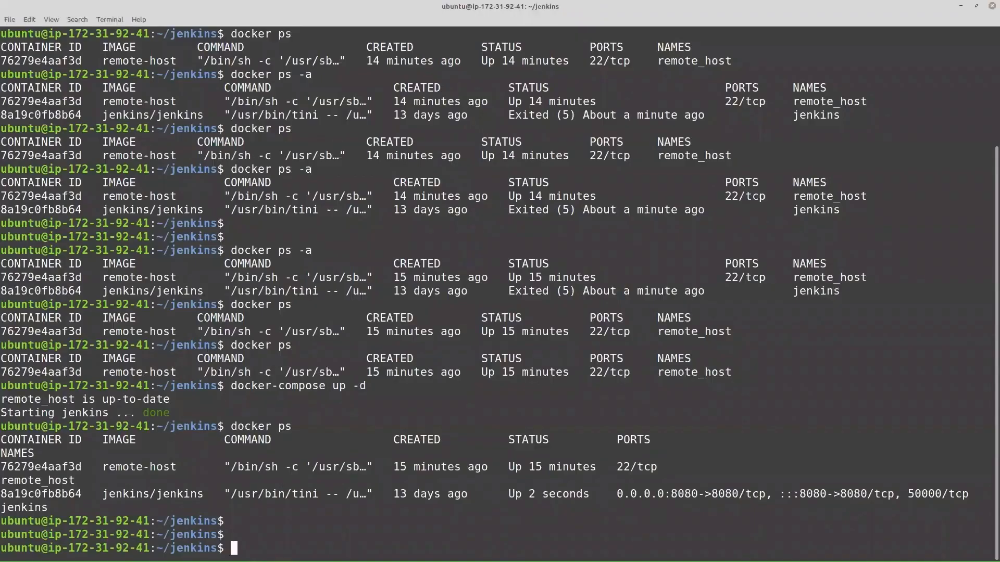
type("clear")
key("Return")
type("ssh remote")
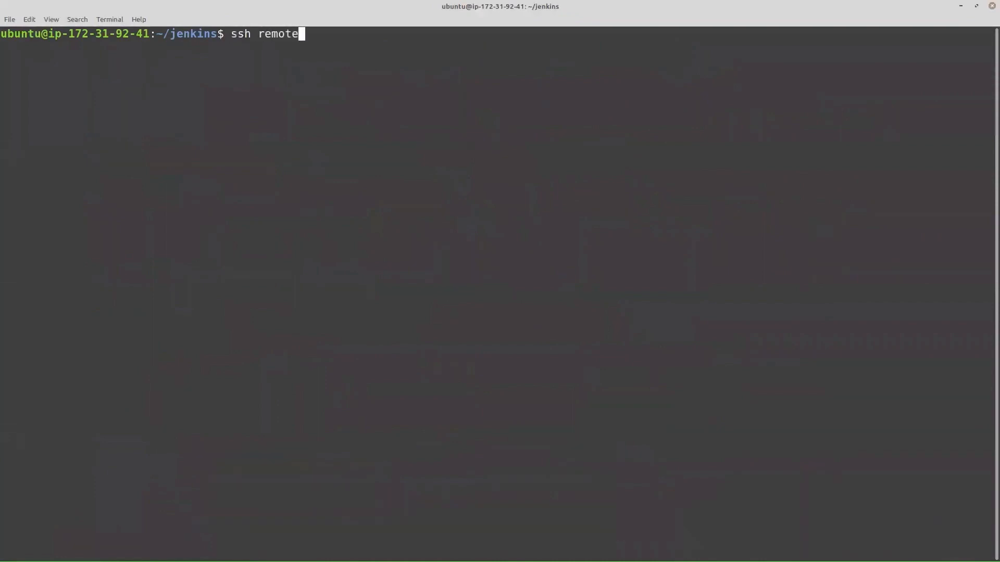
key("BackSpace")
key("BackSpace")
key("BackSpace")
key("BackSpace")
key("BackSpace")
key("BackSpace")
key("BackSpace")
key("BackSpace")
key("BackSpace")
key("BackSpace")
- Return to Jenkins in Firefox and set the SSH site's port to 22
key("alt+Tab")
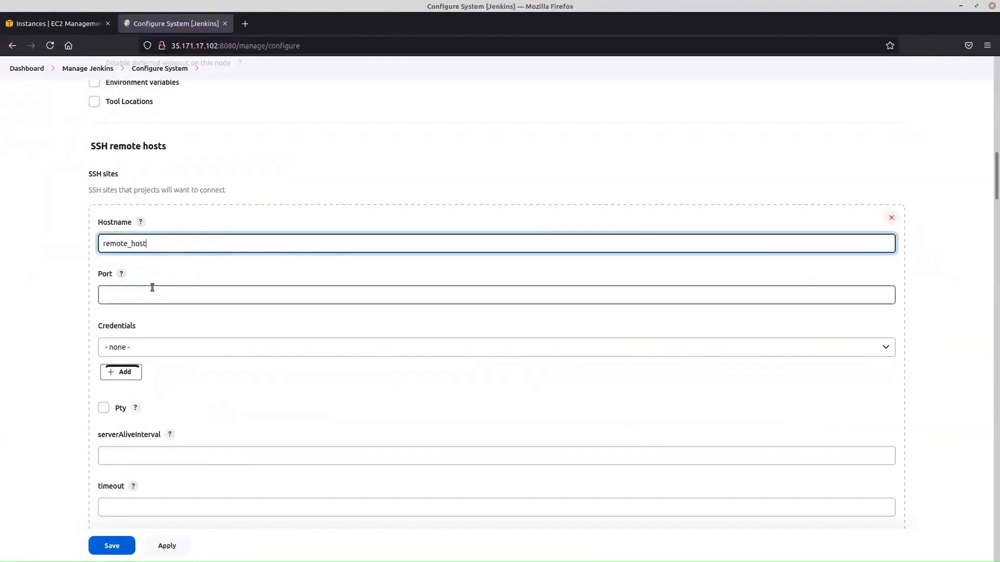
left_click(179, 295)
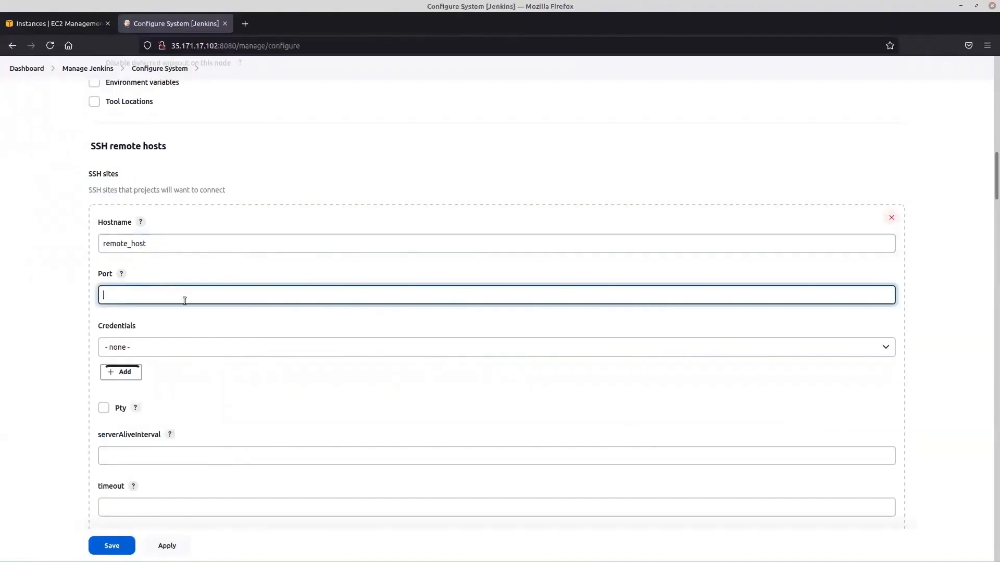
left_click(46, 303)
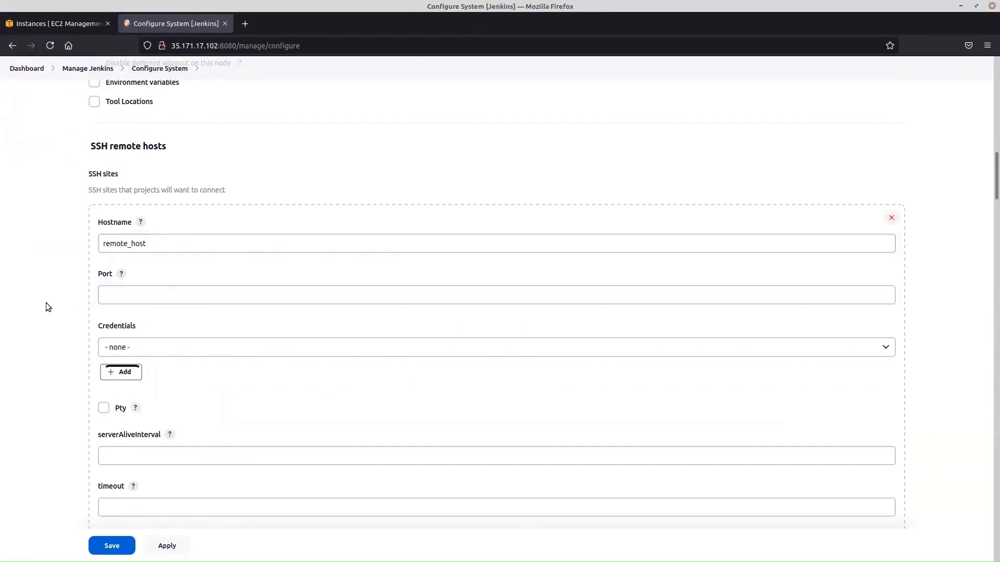
left_click(136, 300)
type("22")
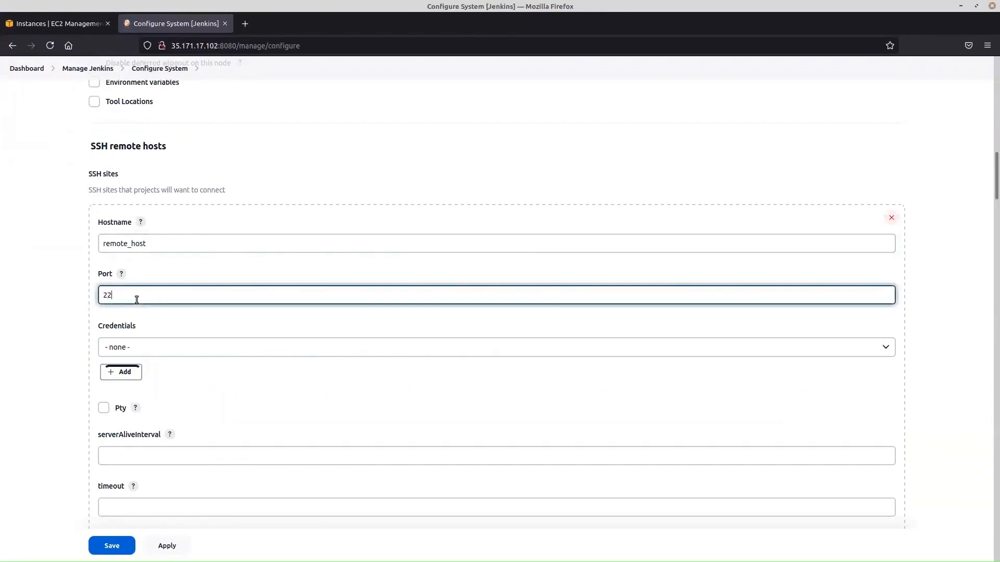
left_click(75, 376)
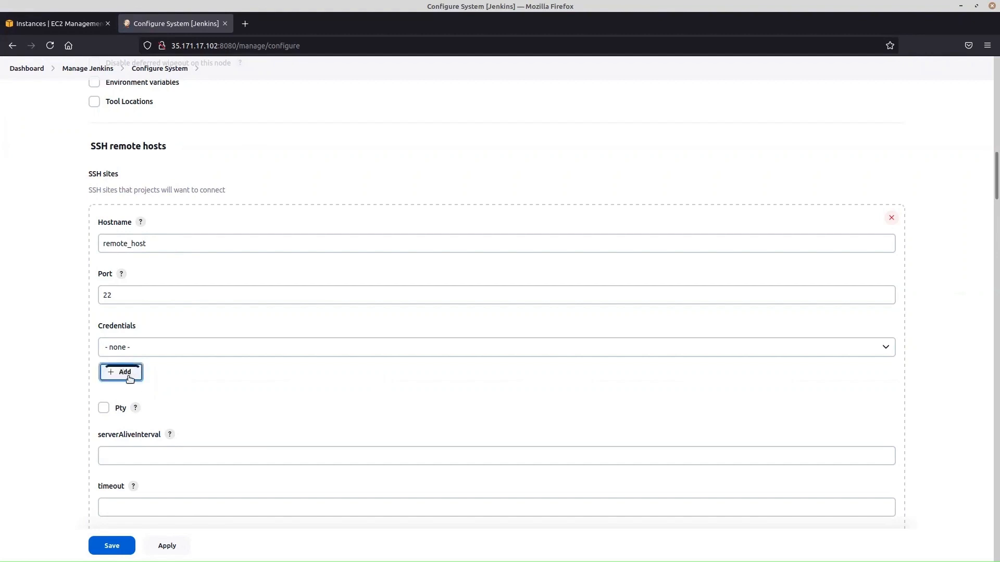
- Leave Configure System without saving and open the new credentials form for the global domain through Manage Credentials
scroll(70, 348, "up", 20)
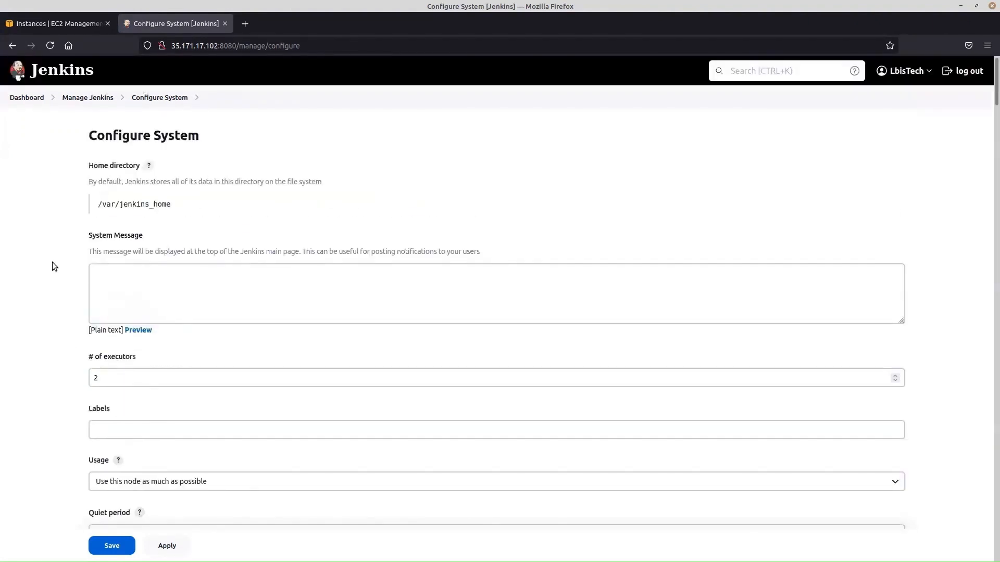
left_click(27, 98)
left_click(582, 333)
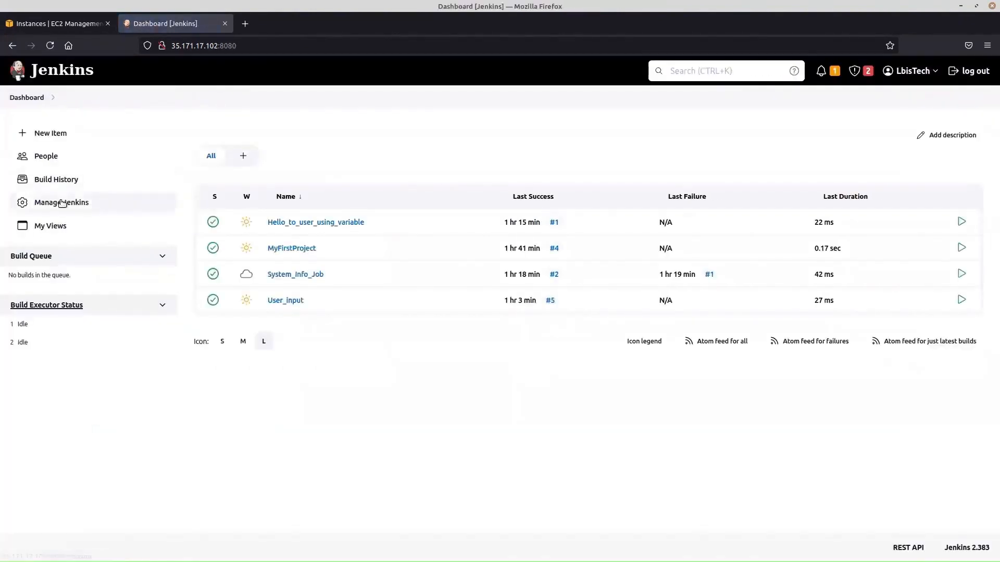
left_click(73, 202)
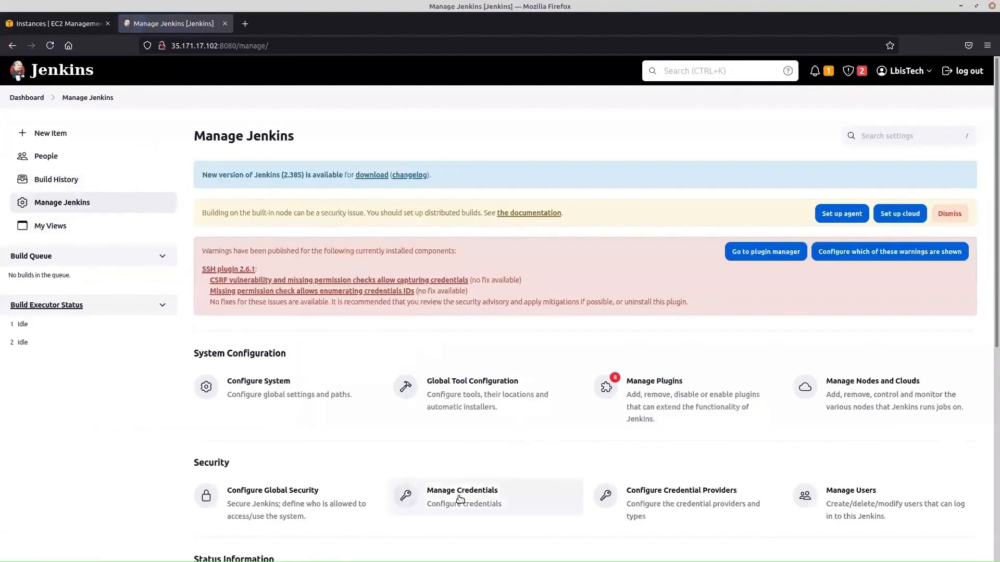
left_click(459, 496)
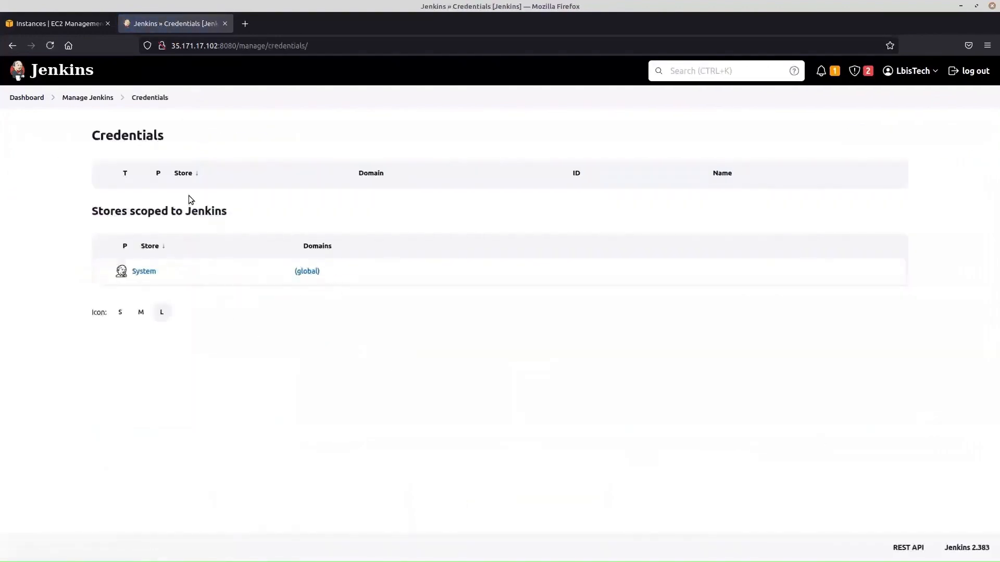
left_click(322, 273)
left_click(331, 287)
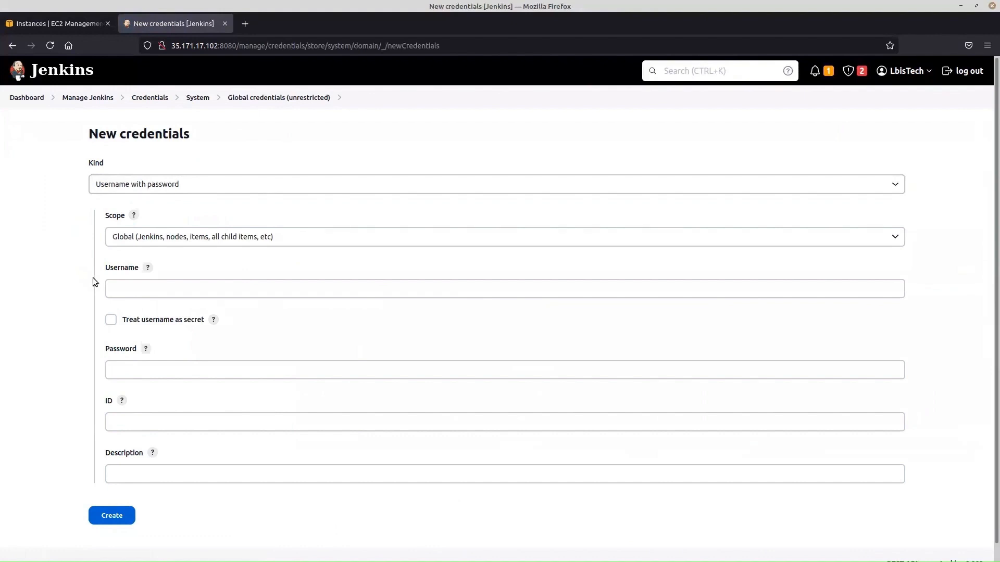
- Set the new credential's kind to SSH Username with private key, keeping the Global scope
left_click(163, 189)
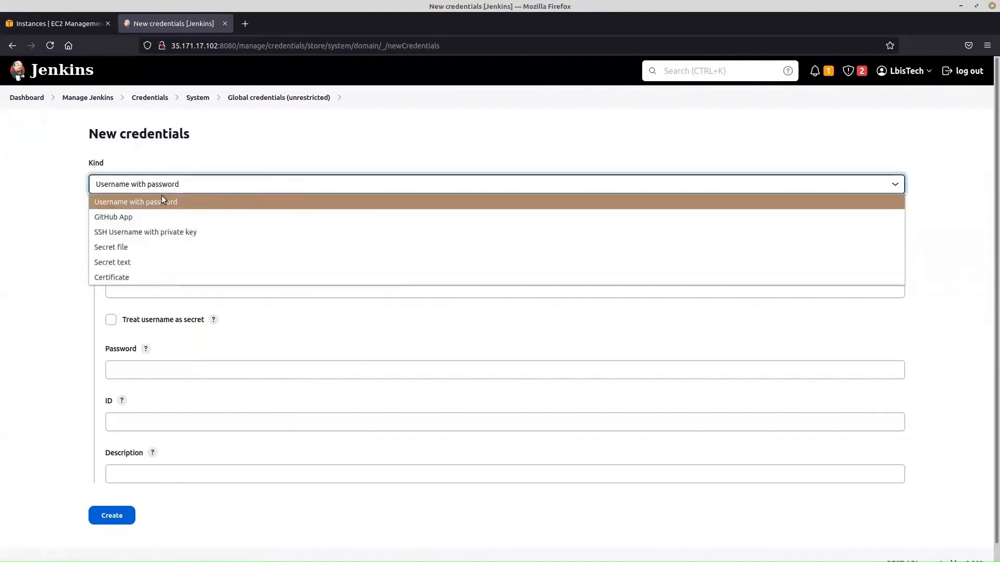
left_click(150, 233)
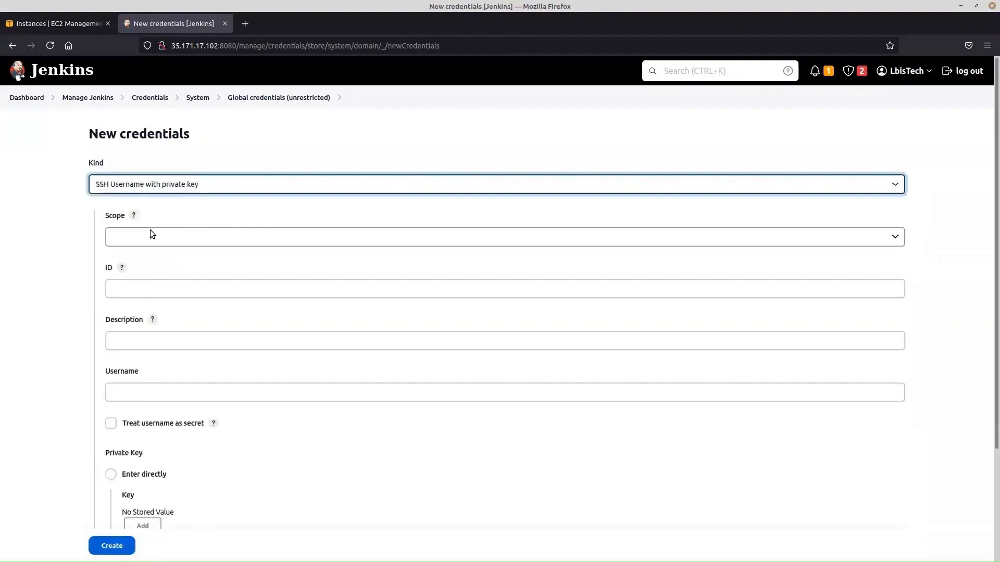
left_click(155, 290)
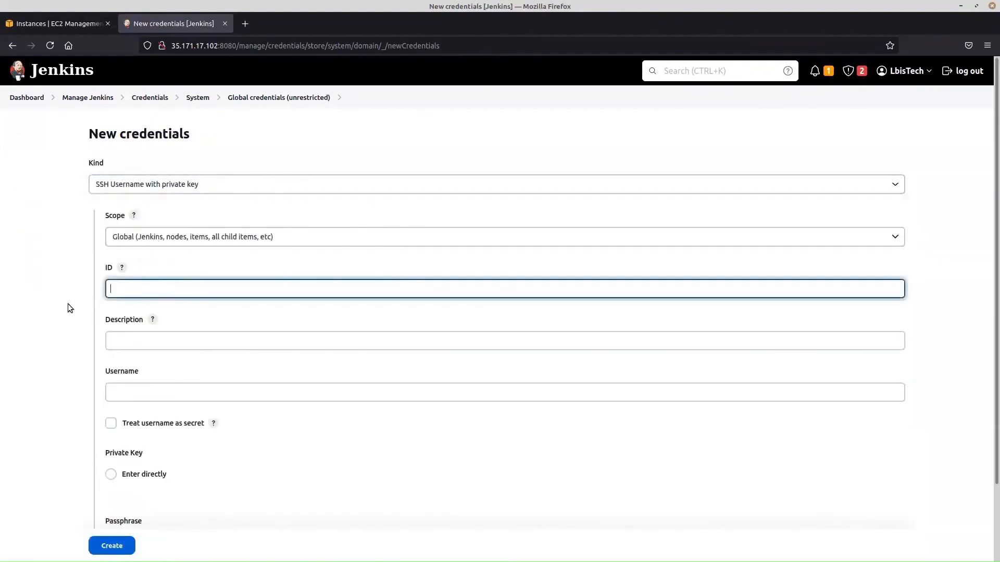
scroll(67, 304, "down", 2)
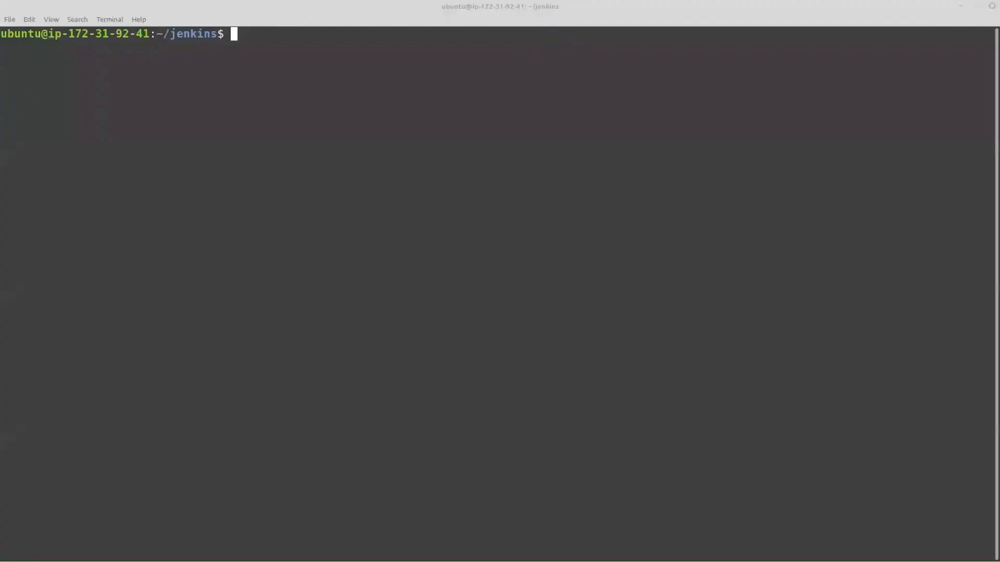
- List the contents of the remote_container directory in the terminal and copy the file name remote-key
type("ls -l")
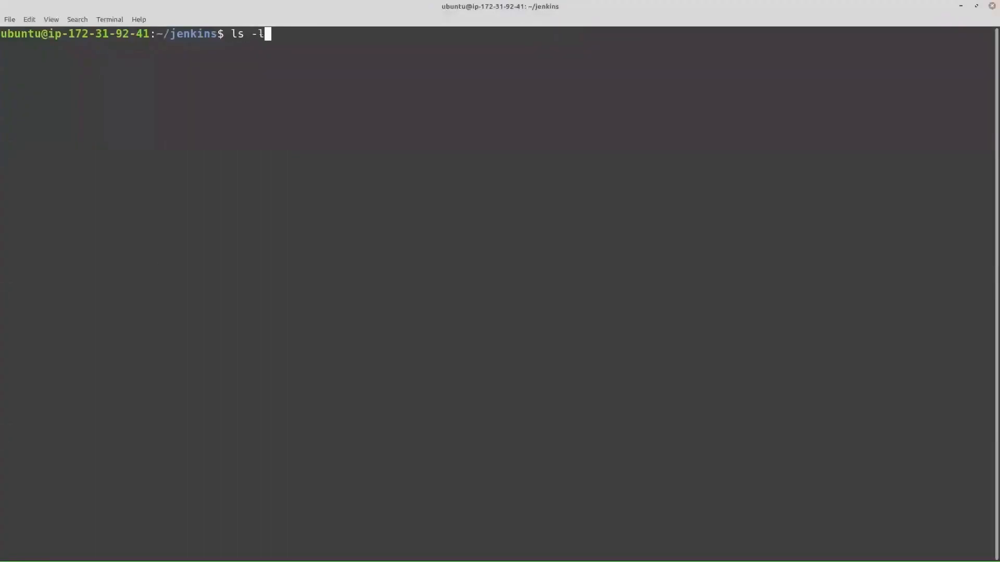
type(" re")
key("Tab")
key("Return")
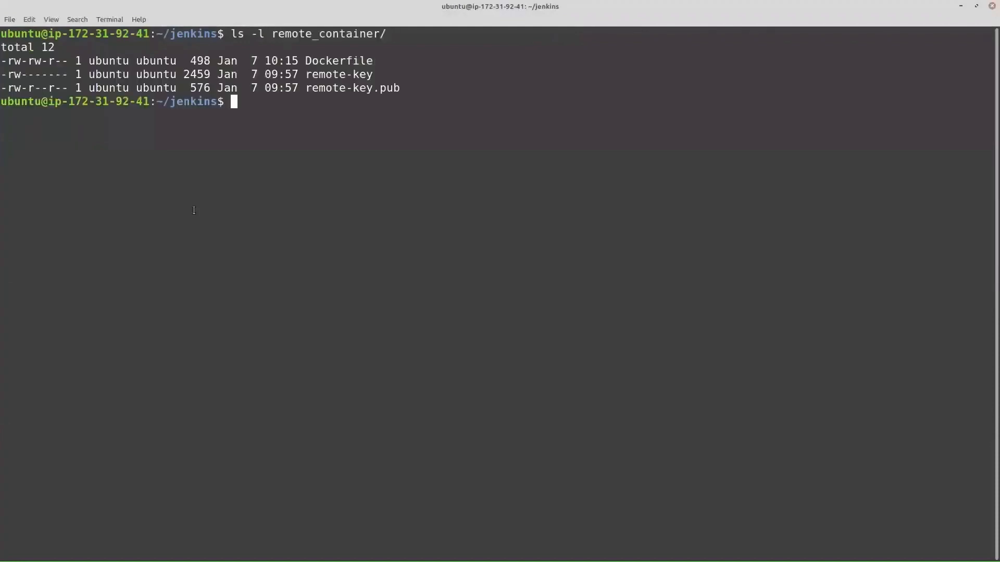
double_click(347, 76)
right_click(347, 76)
left_click(372, 115)
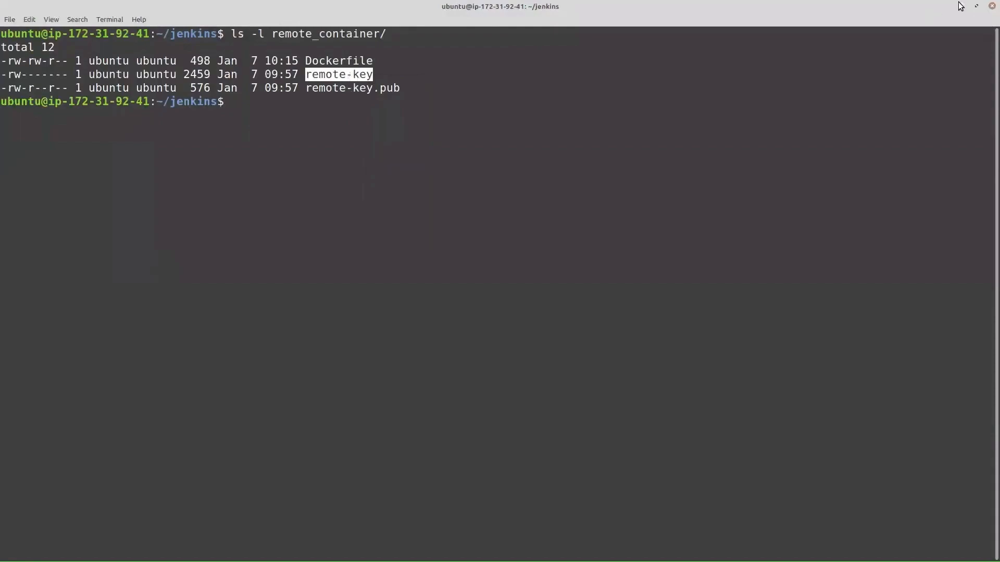
- In the Jenkins credential form, set the ID to remote-key and the description to "remote-key is using to access remote hosts"
key("alt+Tab")
left_click(267, 229)
key("ctrl+v")
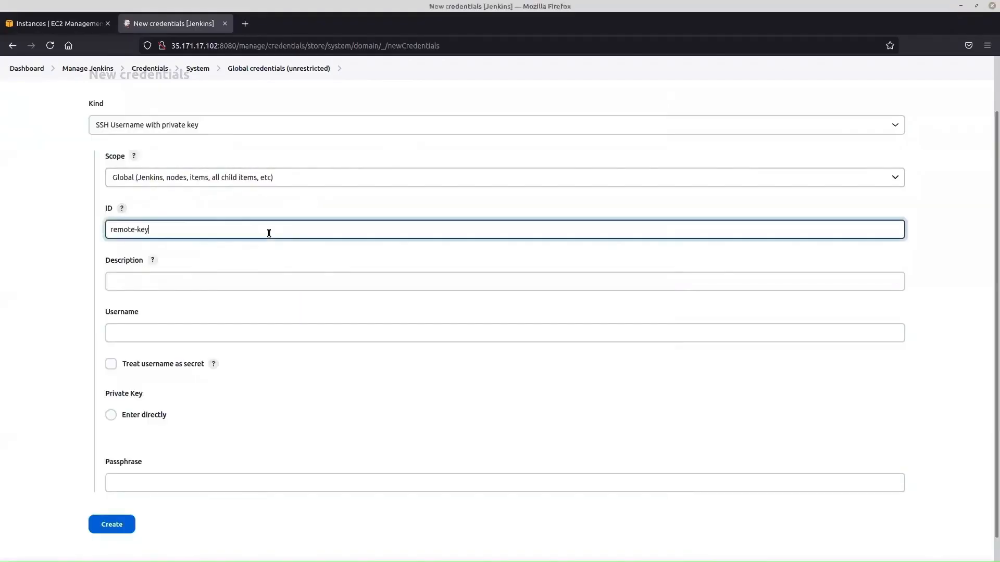
left_click(245, 281)
key("ctrl+v")
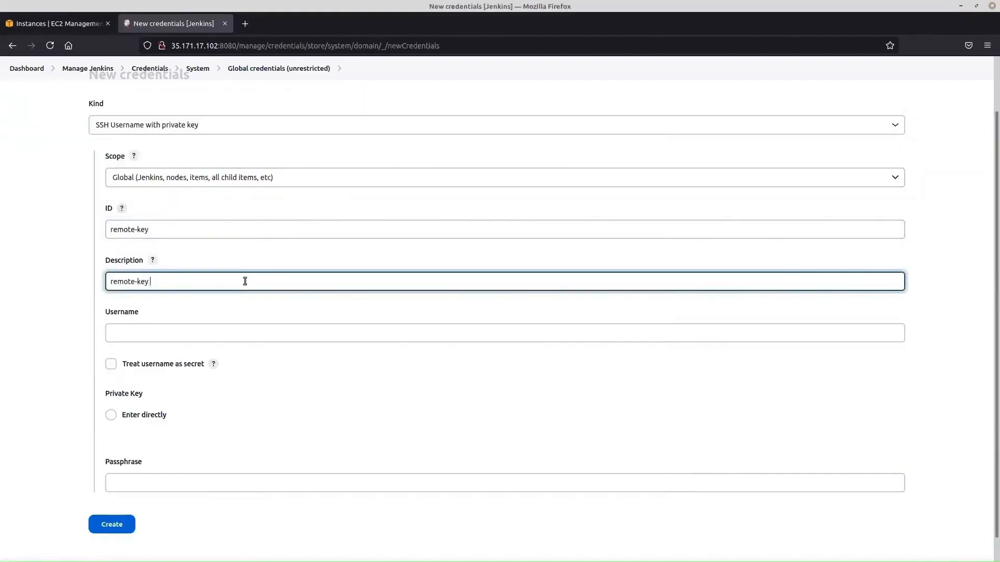
type("is using to access remote hosts")
- Set the credential's username to remote_user
left_click(196, 335)
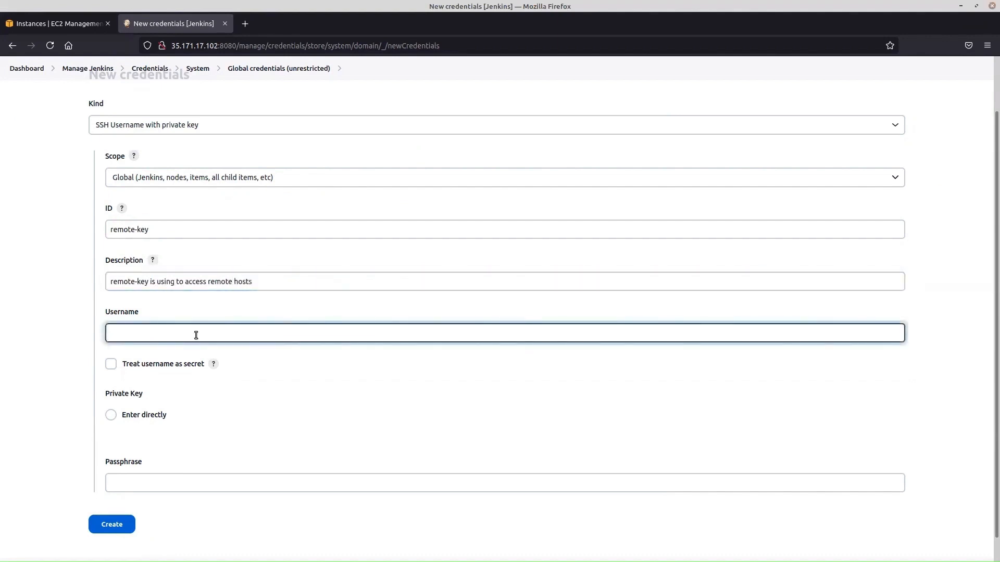
key("ctrl+v")
left_click_drag(196, 336, 98, 333)
key("BackSpace")
type("remote_user")
scroll(92, 382, "down", 1)
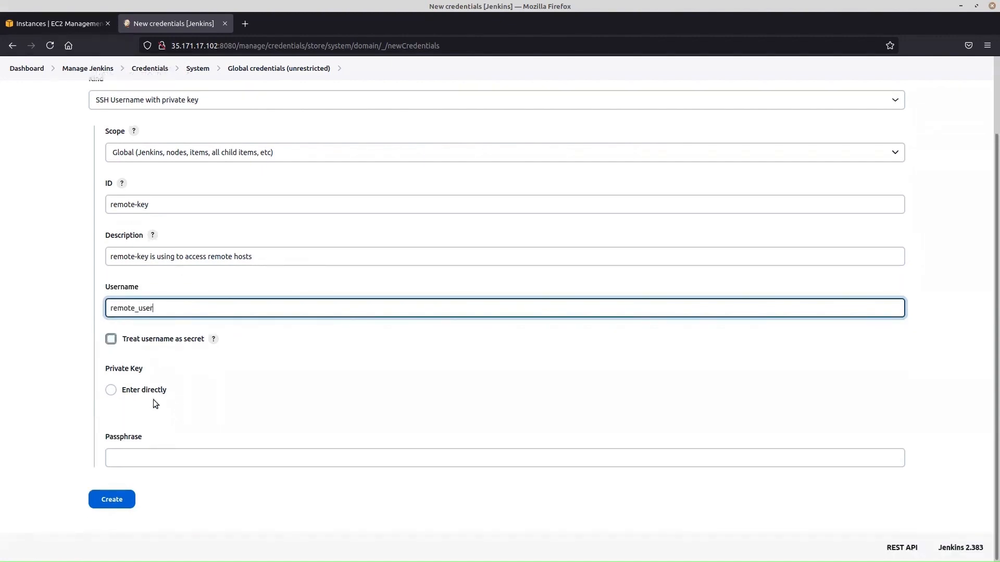
- Choose to enter the private key directly and open its key entry area
left_click(110, 391)
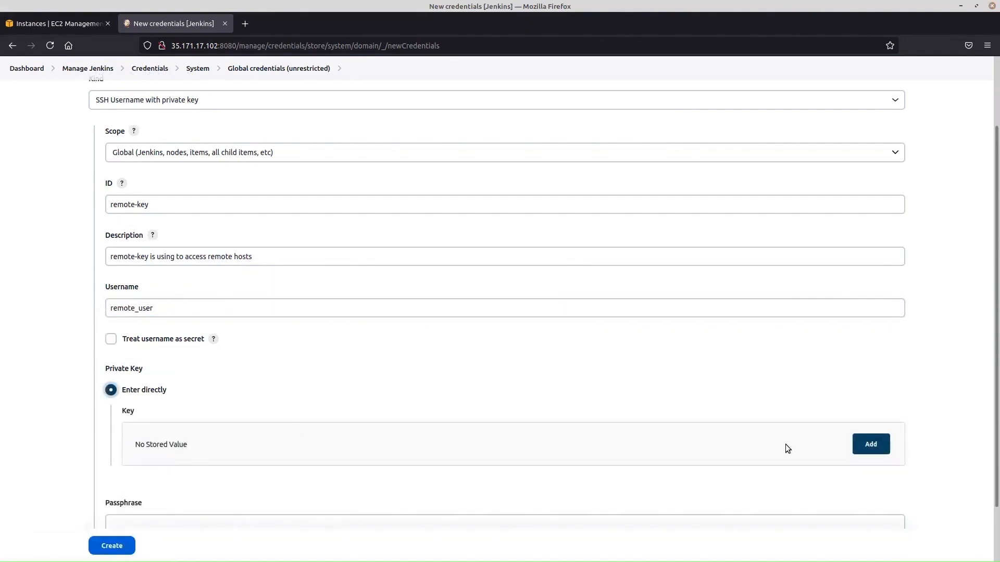
left_click(864, 448)
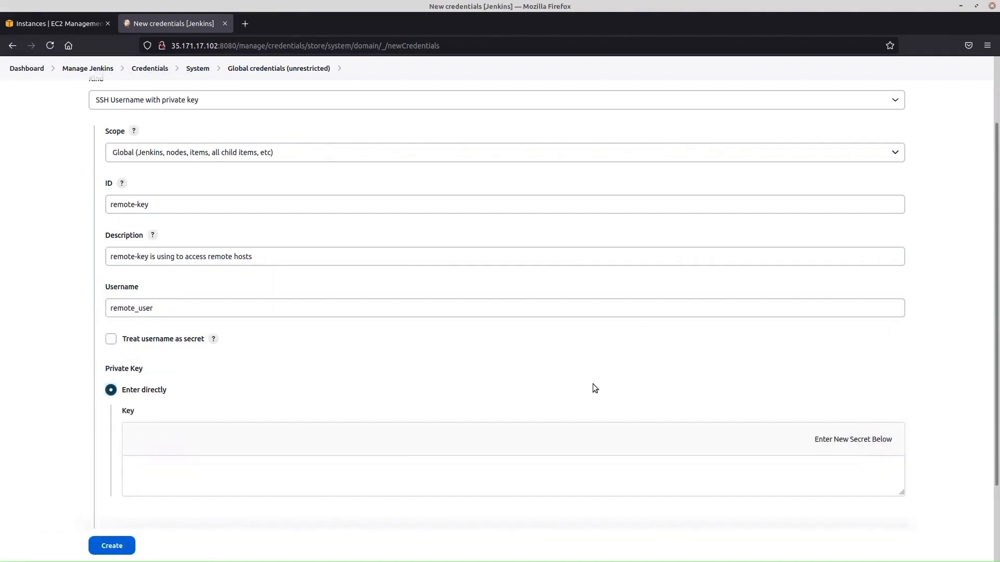
scroll(594, 387, "down", 2)
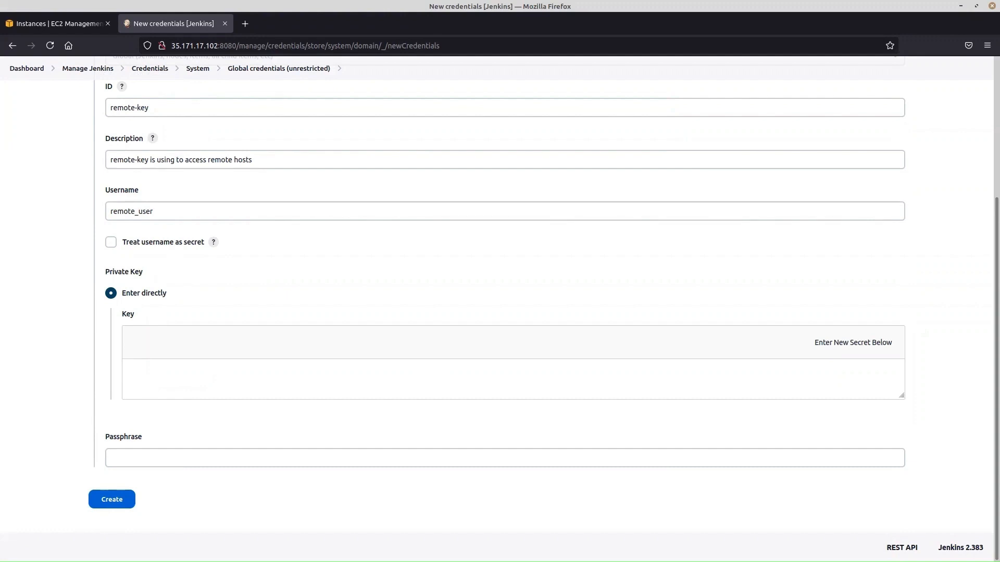
- Switch to the terminal and print the file remote_container/remote-key with cat
key("alt+Tab")
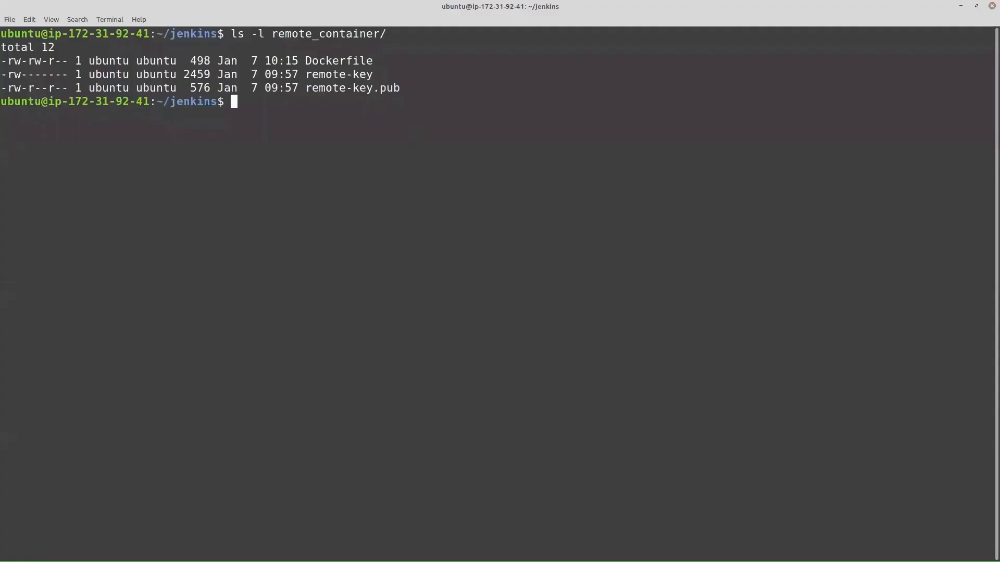
type("cat docker-compose.yaml")
key("BackSpace")
key("BackSpace")
key("BackSpace")
key("BackSpace")
key("BackSpace")
key("BackSpace")
key("BackSpace")
key("BackSpace")
key("BackSpace")
key("BackSpace")
key("BackSpace")
key("BackSpace")
key("BackSpace")
key("BackSpace")
key("BackSpace")
key("BackSpace")
key("BackSpace")
key("BackSpace")
key("BackSpace")
key("BackSpace")
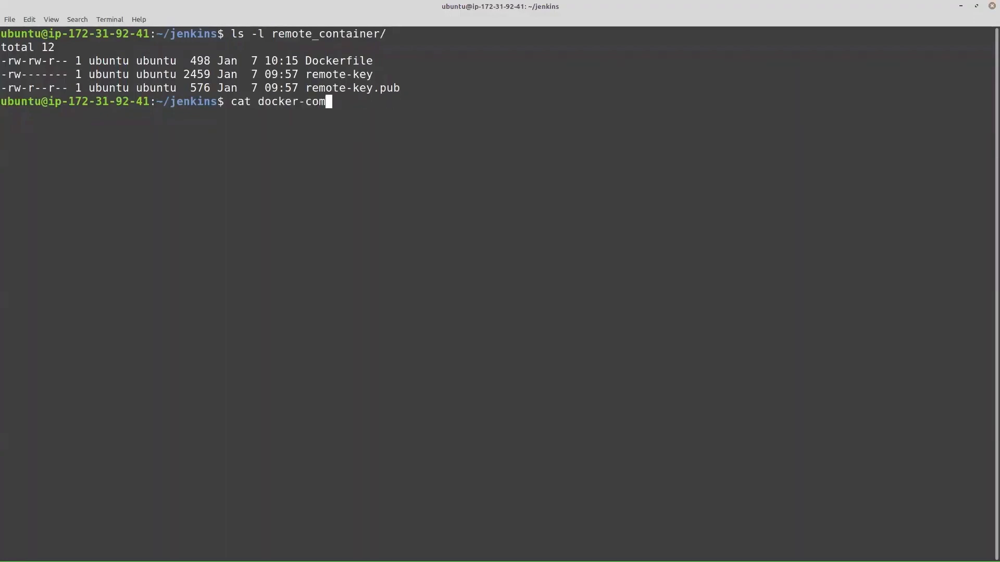
type("remote_container/")
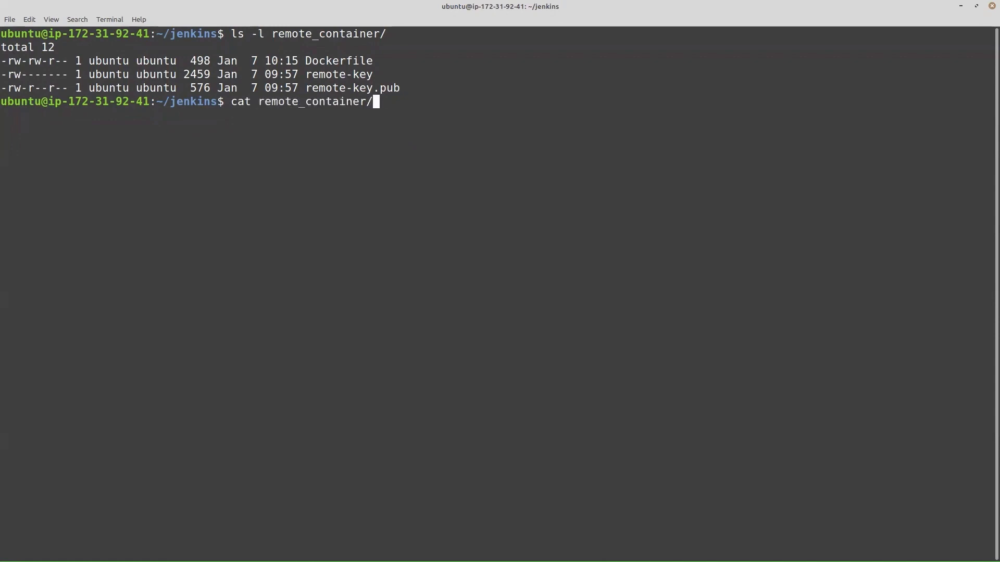
type("remote-key")
key("Return")
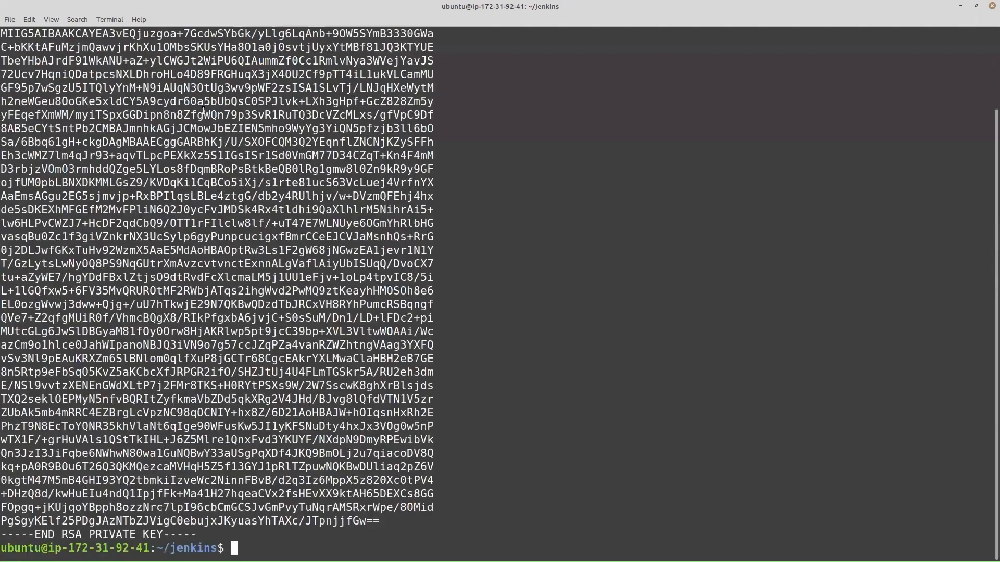
- Copy the whole RSA private key from the terminal output, including its BEGIN and END lines
scroll(203, 110, "up", 3)
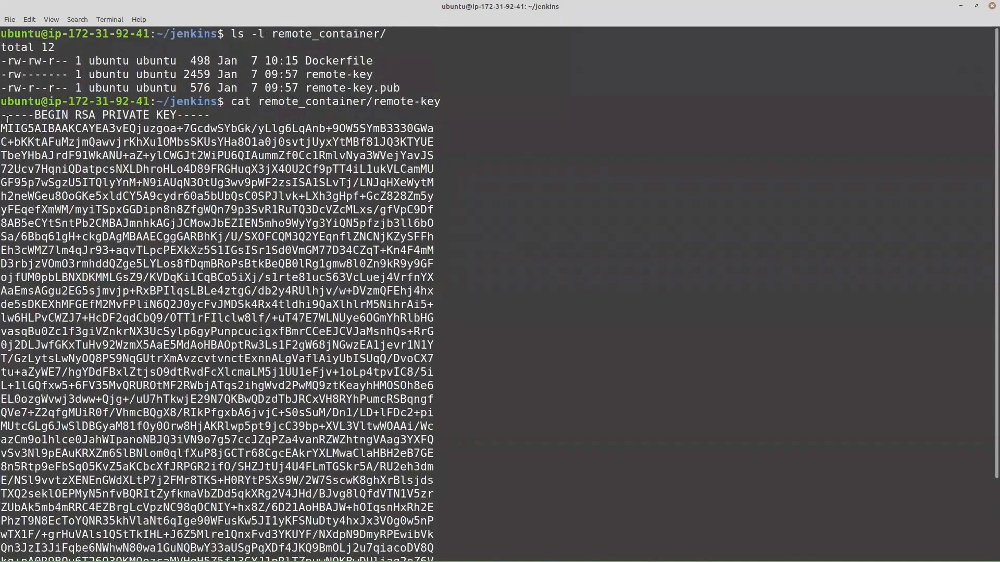
left_click_drag(6, 112, 42, 211)
left_click_drag(56, 254, 195, 535)
right_click(175, 482)
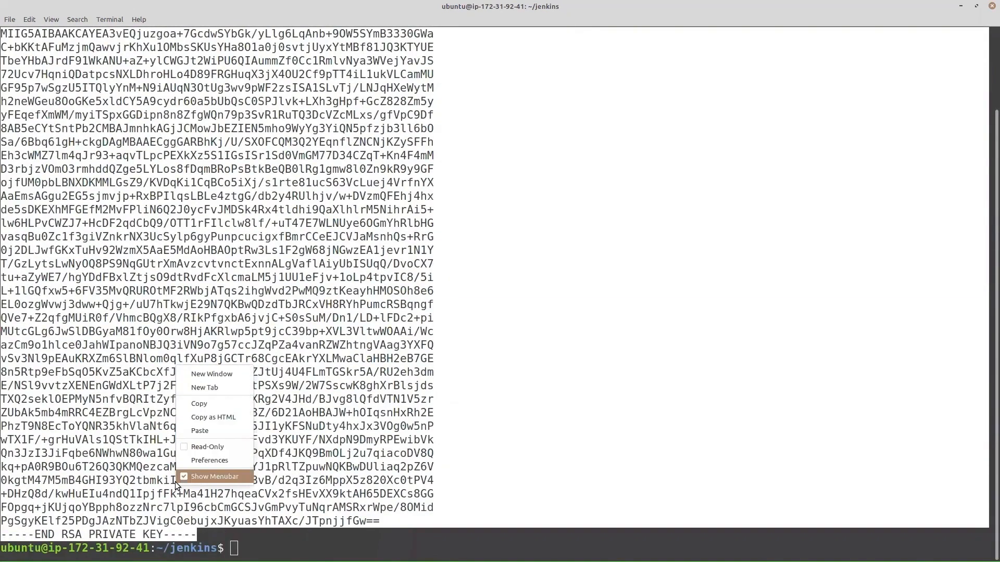
left_click(199, 404)
left_click(759, 166)
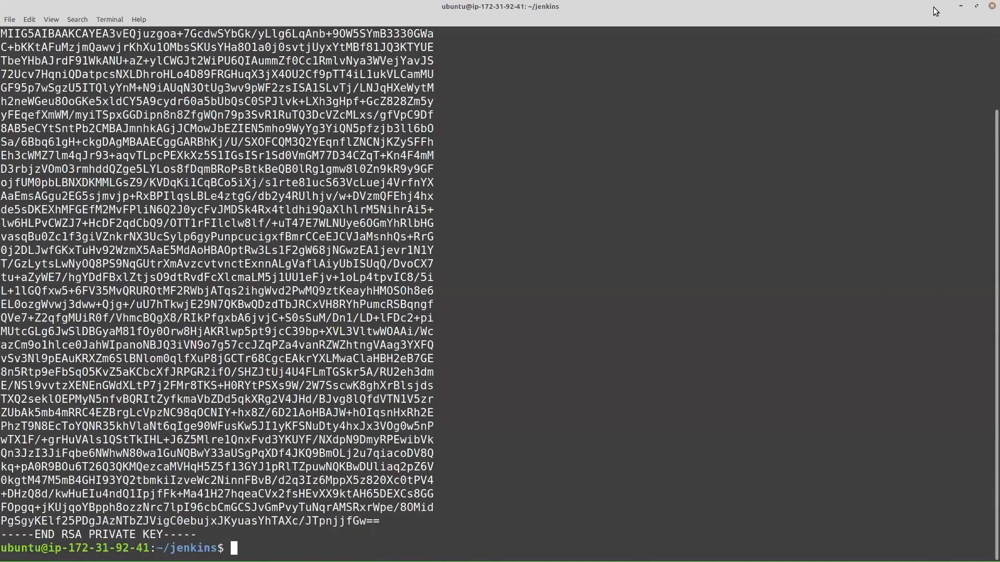
- Clear the terminal output and return to the Jenkins new credentials form in Firefox
type("clear")
key("Return")
left_click(961, 6)
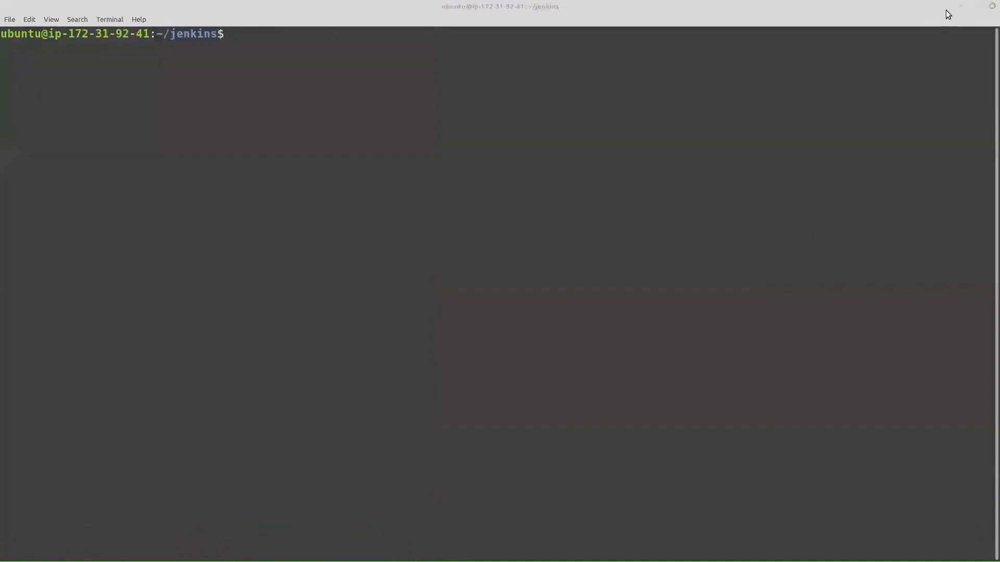
- Paste the copied RSA private key into the credential's Key field and create the credential
left_click(277, 367)
key("ctrl+v")
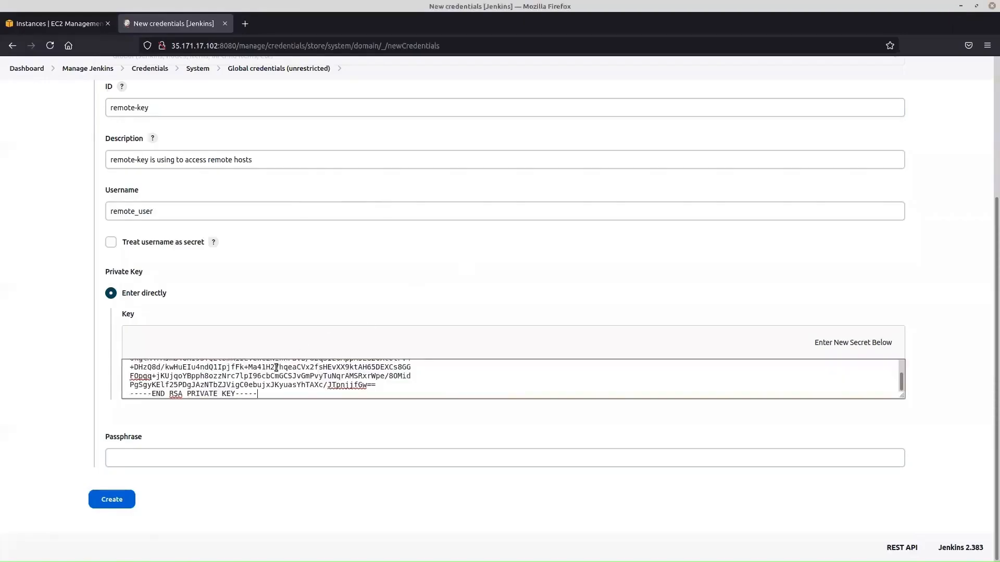
scroll(276, 367, "up", 8)
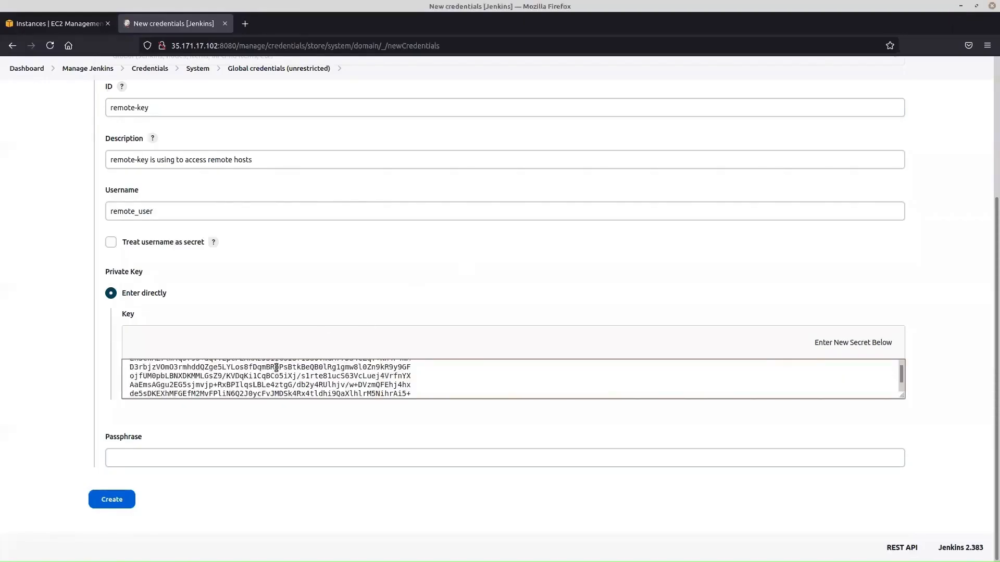
left_click(117, 500)
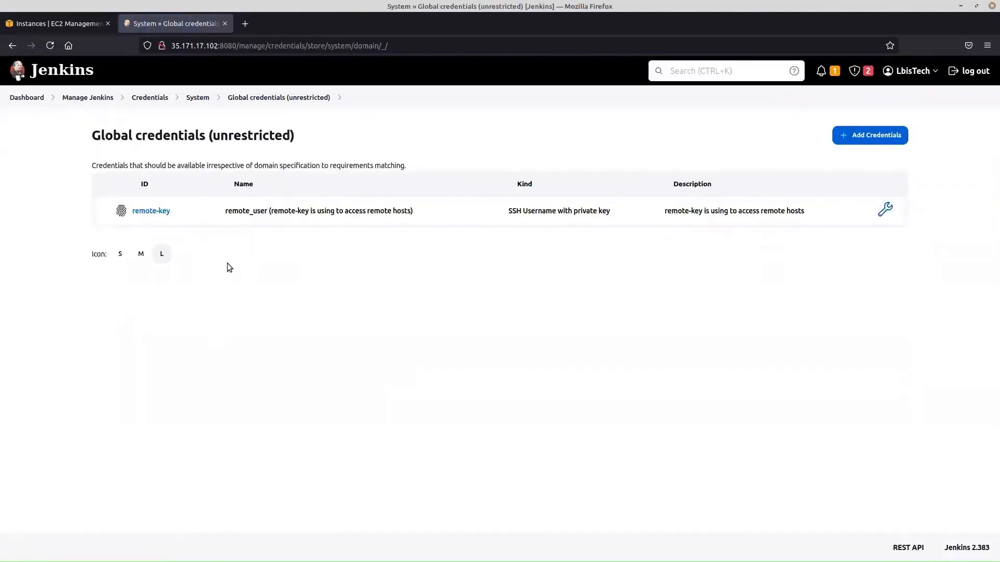
- Open the remote-key credential's update form and review its scope, username and private key settings
left_click(151, 211)
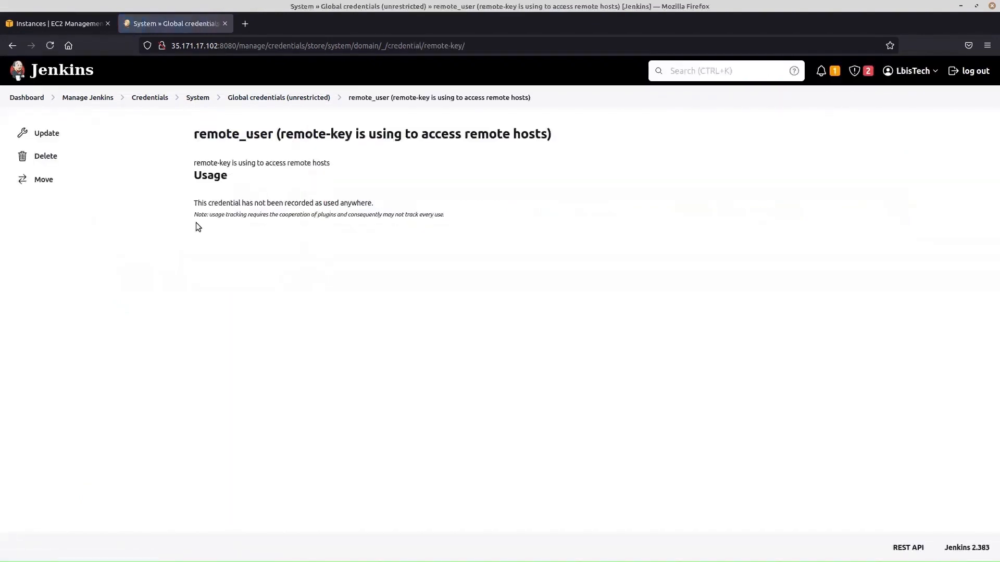
left_click(75, 135)
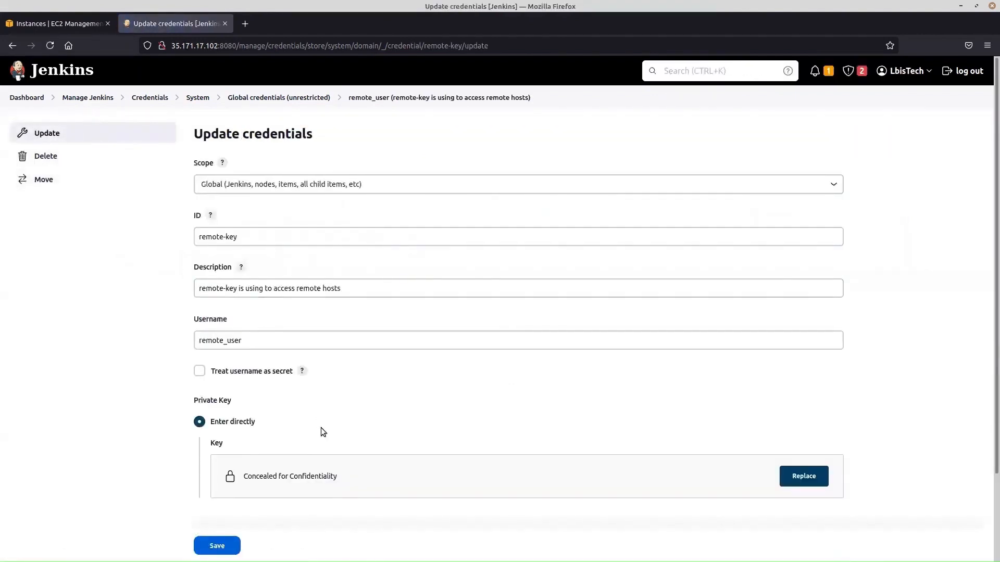
scroll(296, 429, "down", 2)
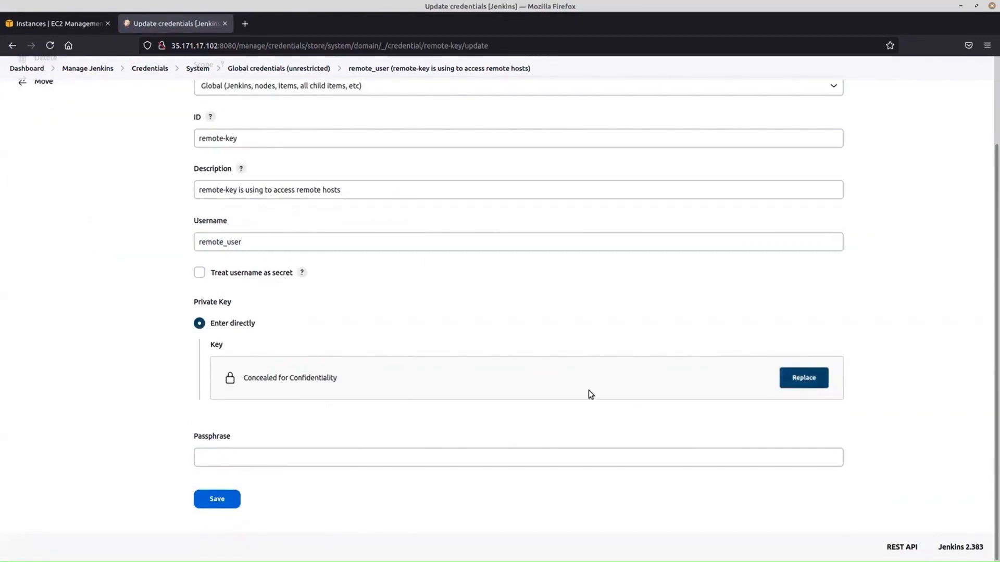
scroll(589, 394, "up", 2)
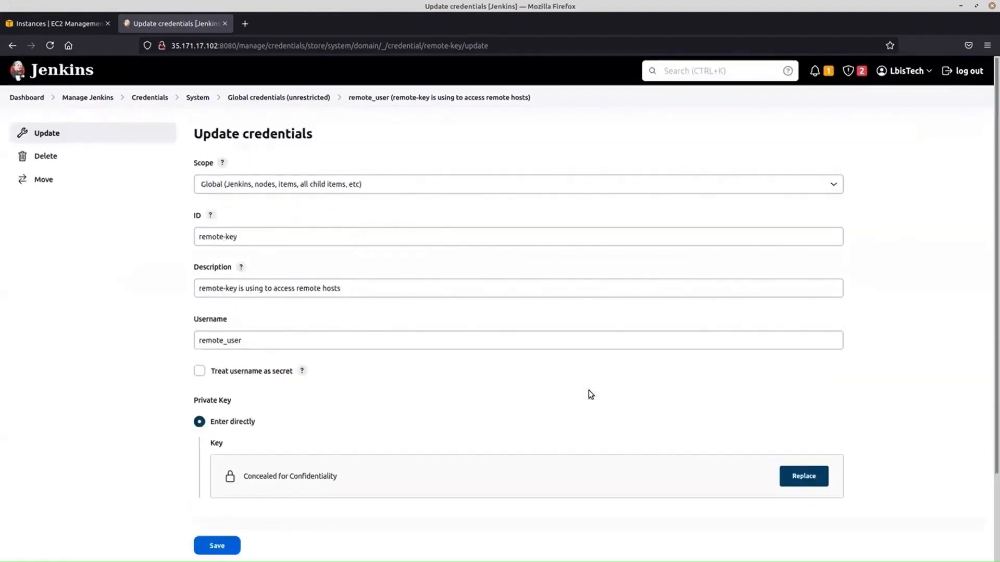
- Leave the credential and open the Configure System settings at the SSH remote hosts section
left_click(28, 98)
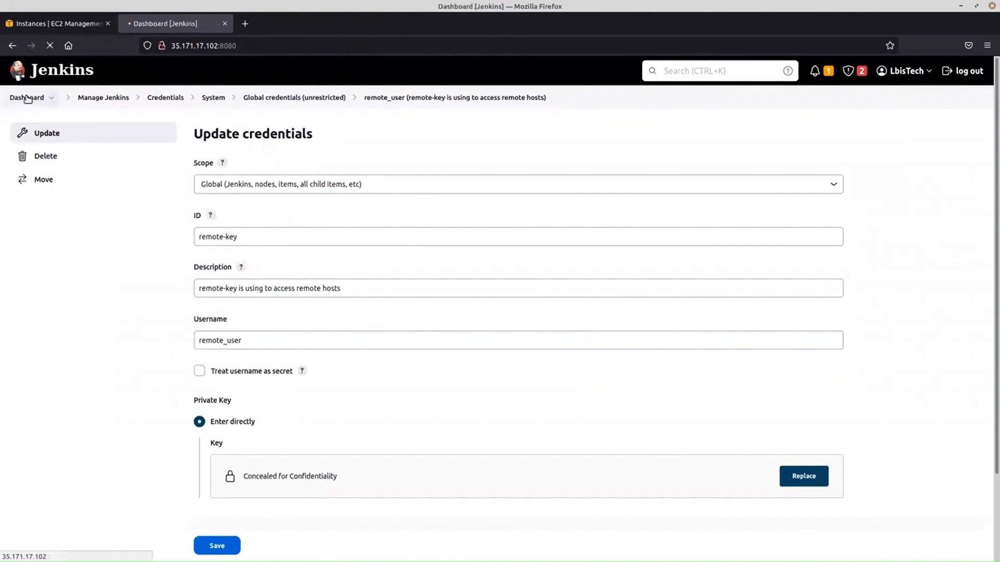
left_click(84, 202)
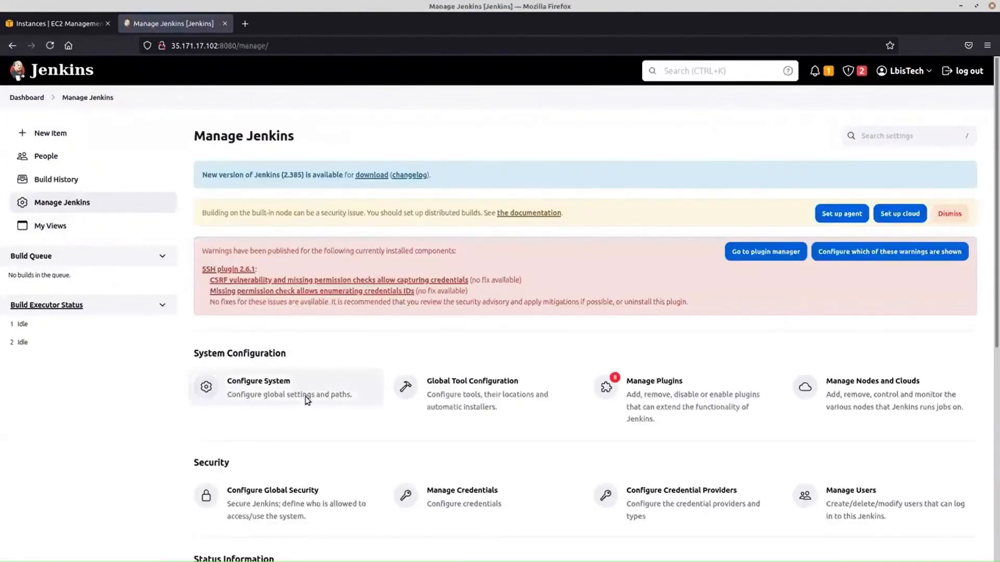
left_click(190, 409)
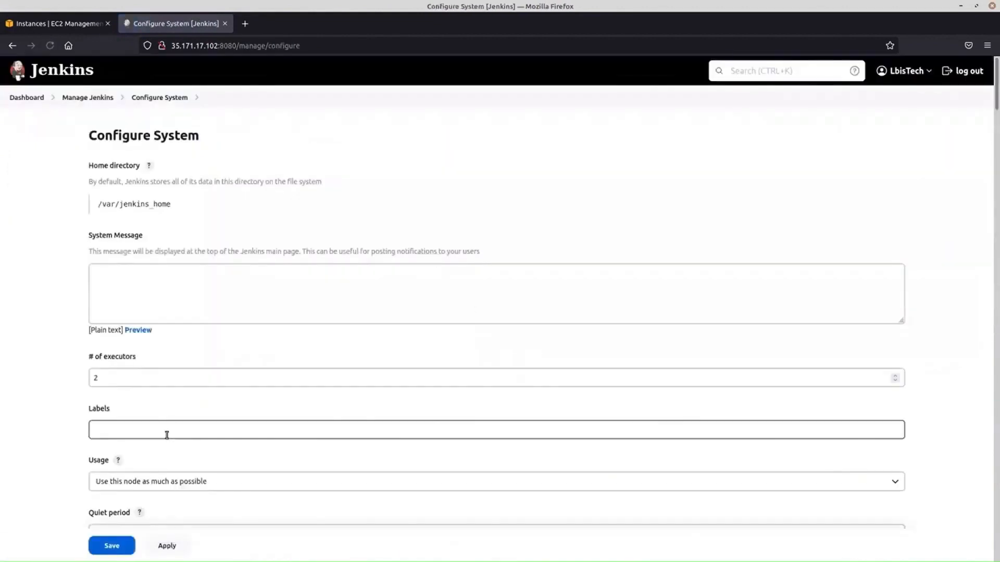
scroll(165, 426, "down", 12)
scroll(164, 423, "down", 3)
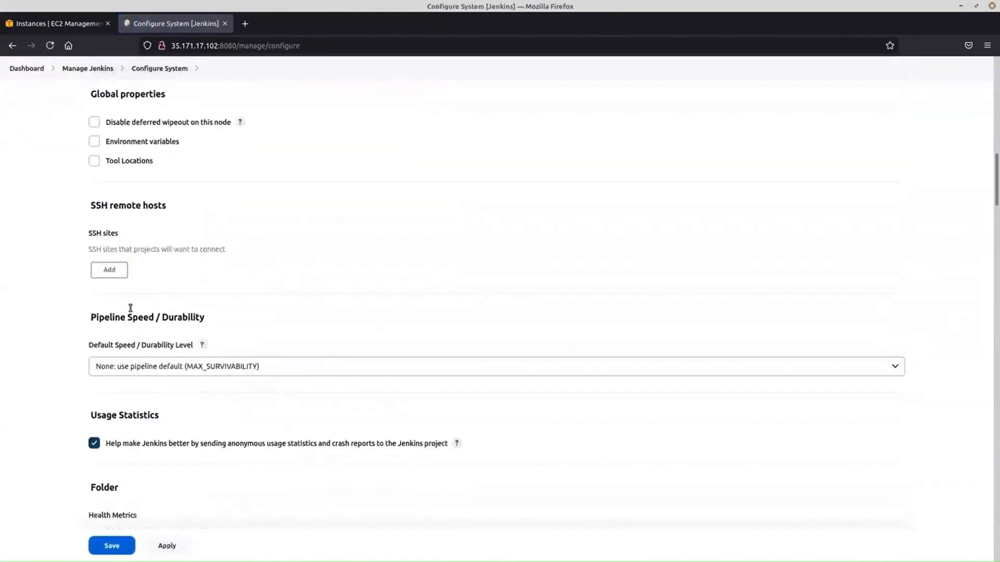
- Add an SSH site with hostname remote_host and port 22
left_click(118, 269)
left_click(170, 306)
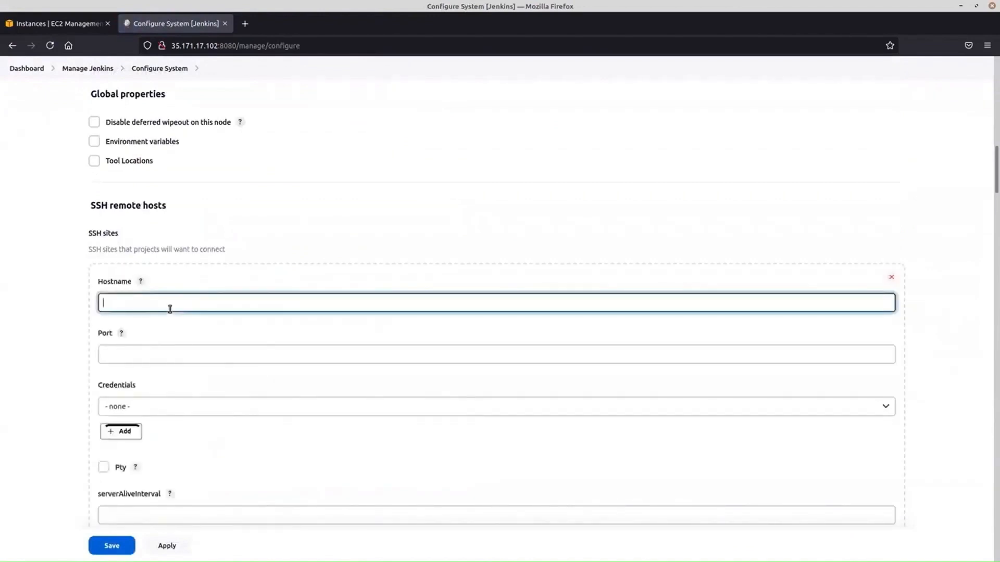
type("remote_host")
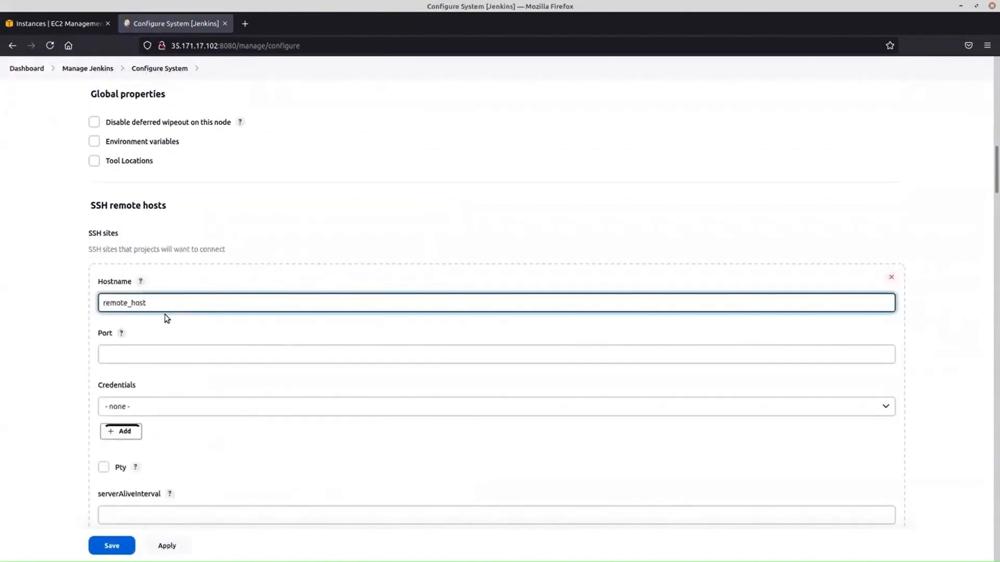
left_click(147, 352)
type("22")
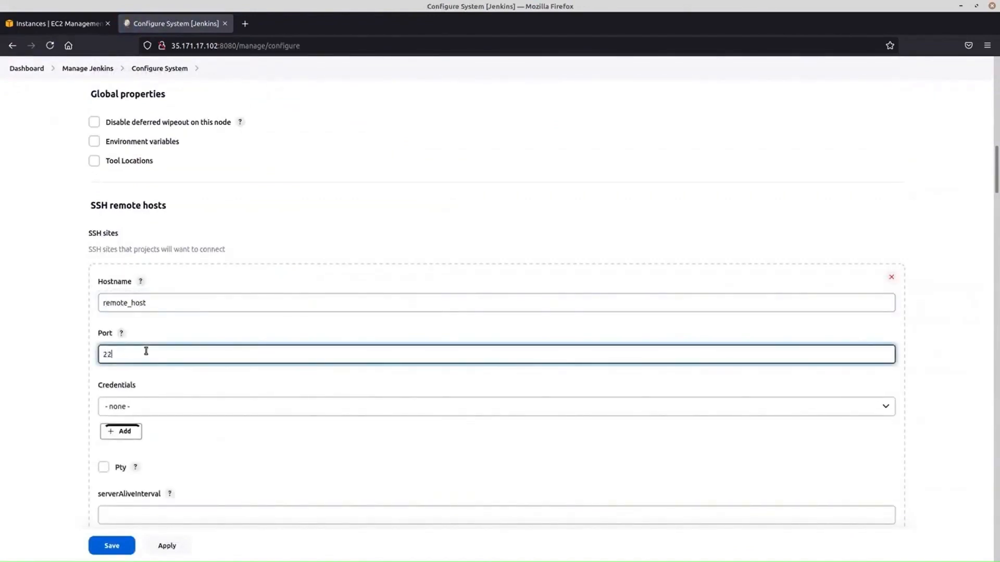
- Assign the remote_user (remote-key) credentials to the SSH site and check its connection
left_click(138, 406)
left_click(135, 439)
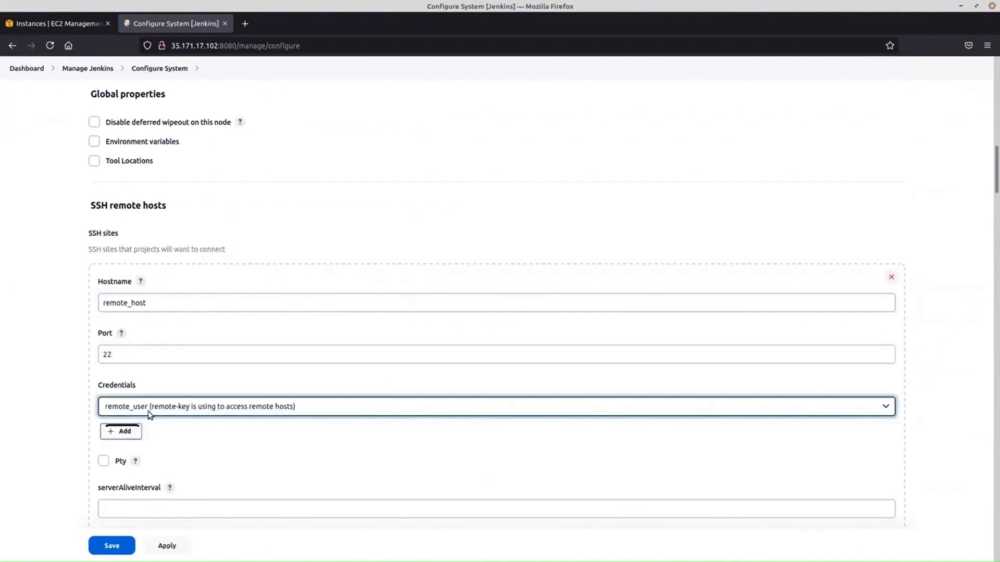
scroll(156, 411, "down", 5)
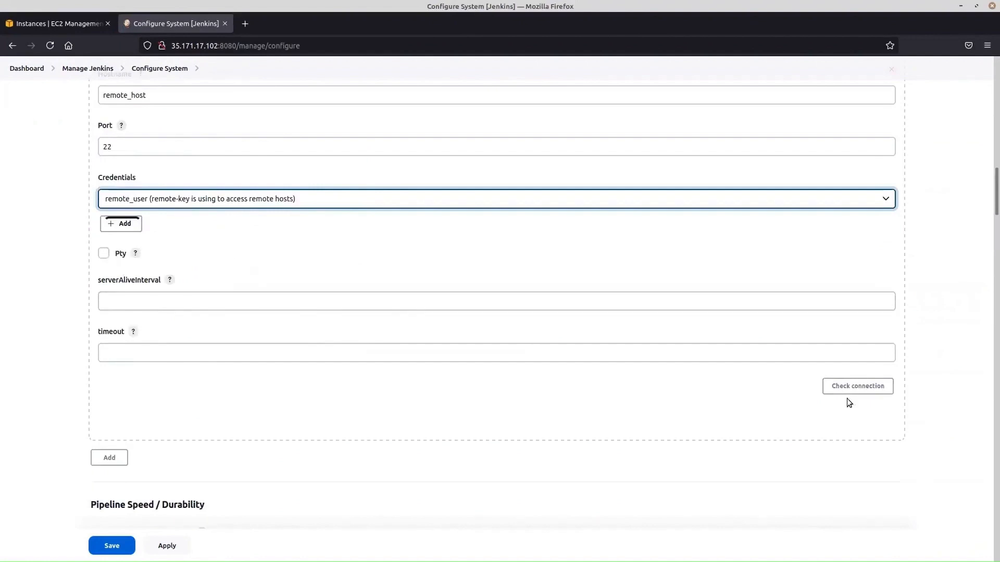
left_click(825, 389)
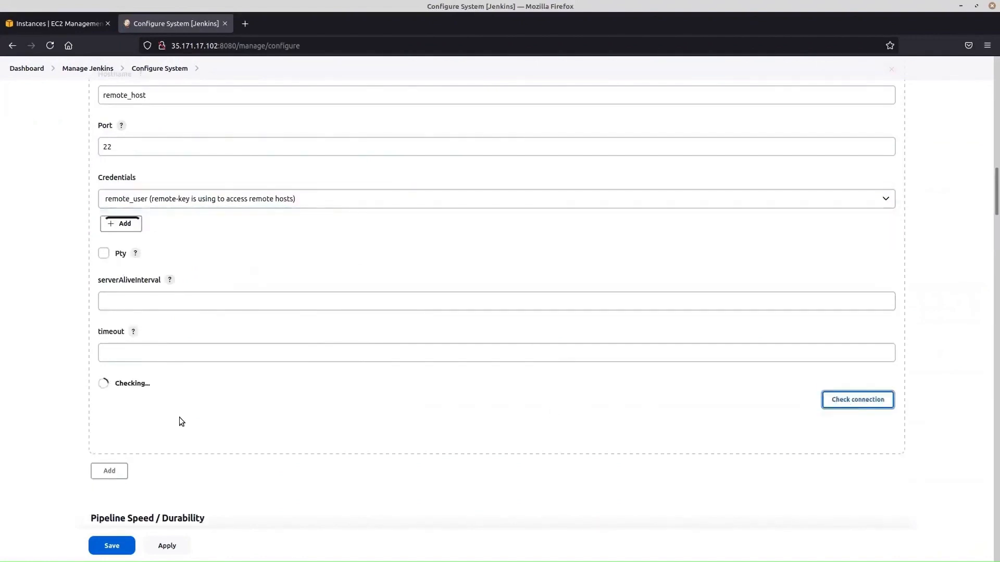